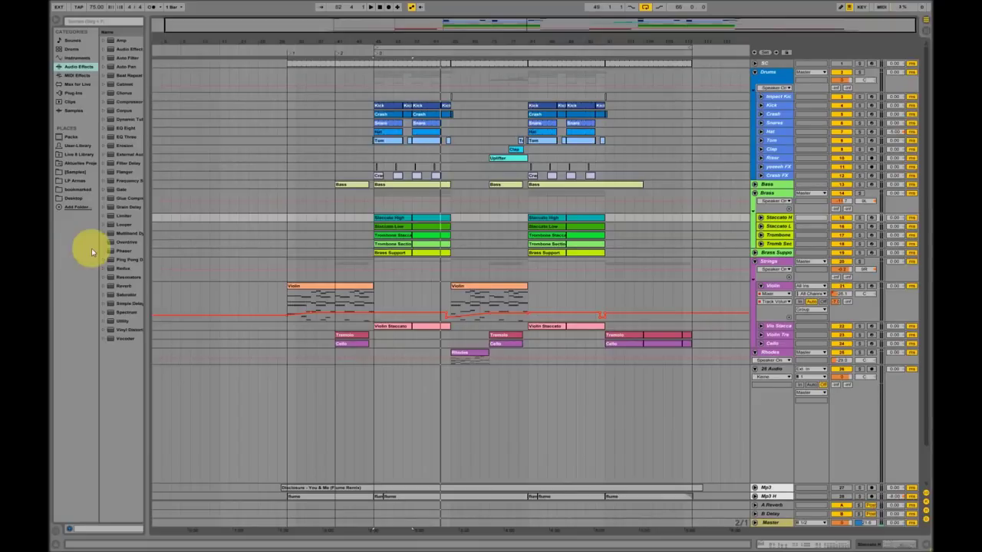
# Step: Start playback from the ruler, view the Violin clip's MIDI notes, then close the editor
pyautogui.click(352, 48)
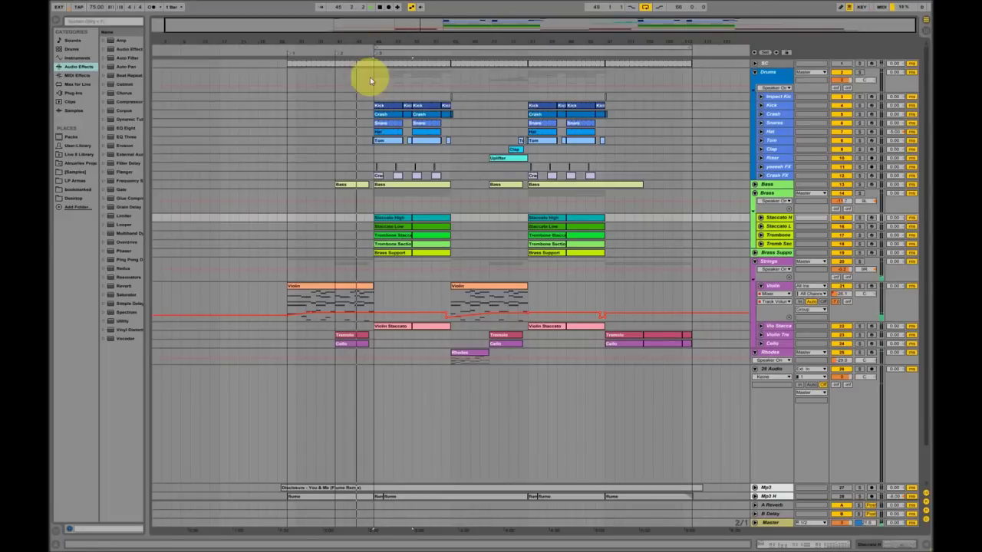
pyautogui.doubleClick(369, 285)
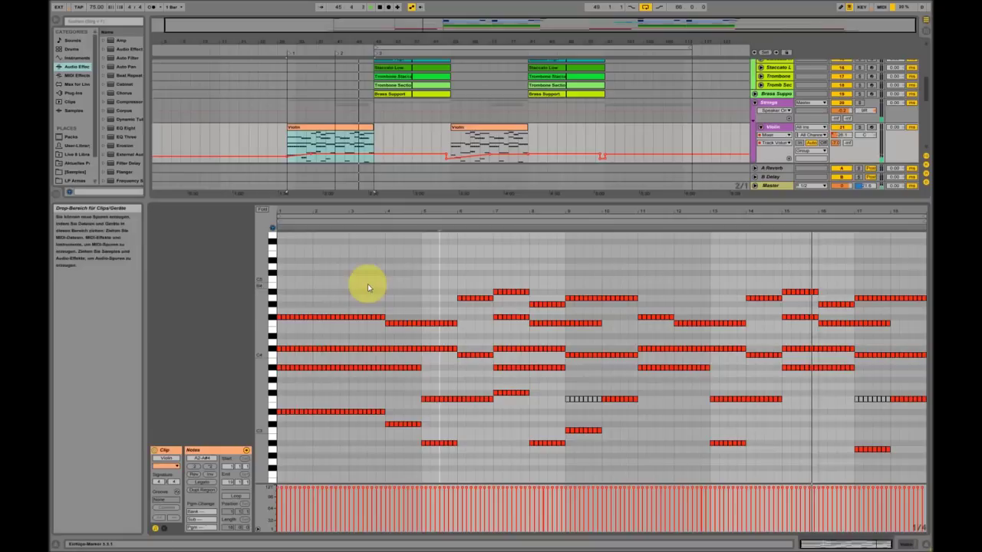
pyautogui.click(910, 544)
# Step: View the Staccato High clip's notes and its Brass Ensemble Staccato chain, then show the Drums chain
pyautogui.scroll(3, 324, 184)
pyautogui.doubleClick(388, 118)
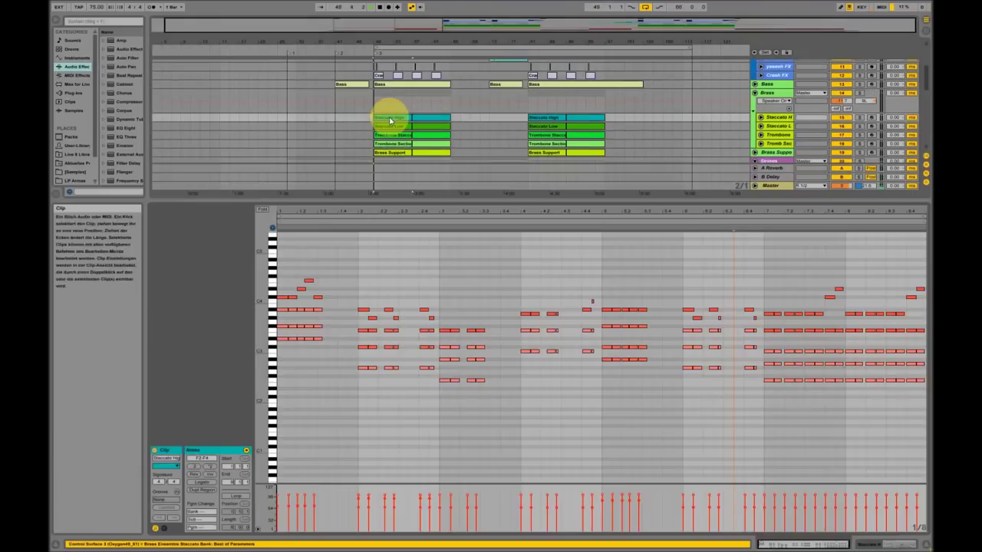
pyautogui.click(869, 545)
pyautogui.scroll(4, 462, 145)
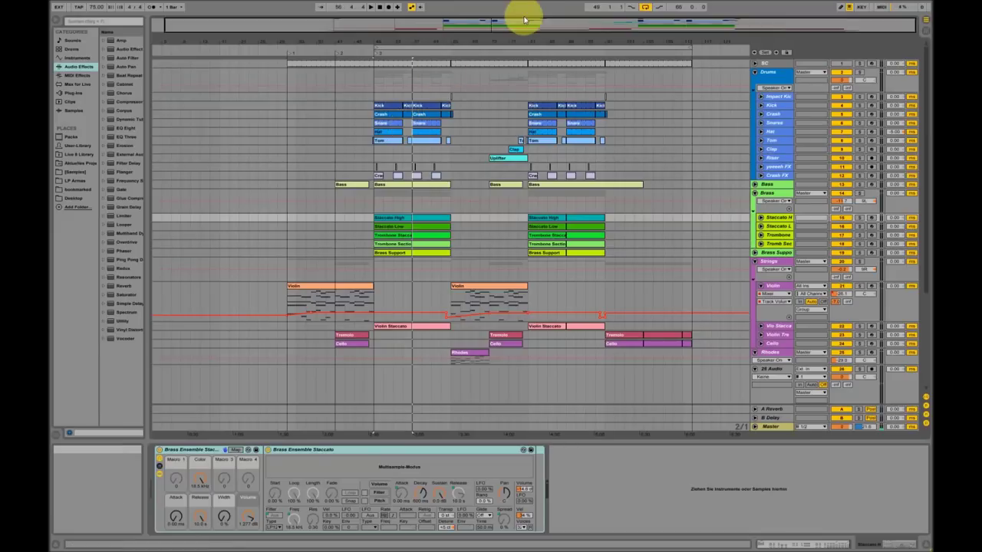
pyautogui.click(774, 74)
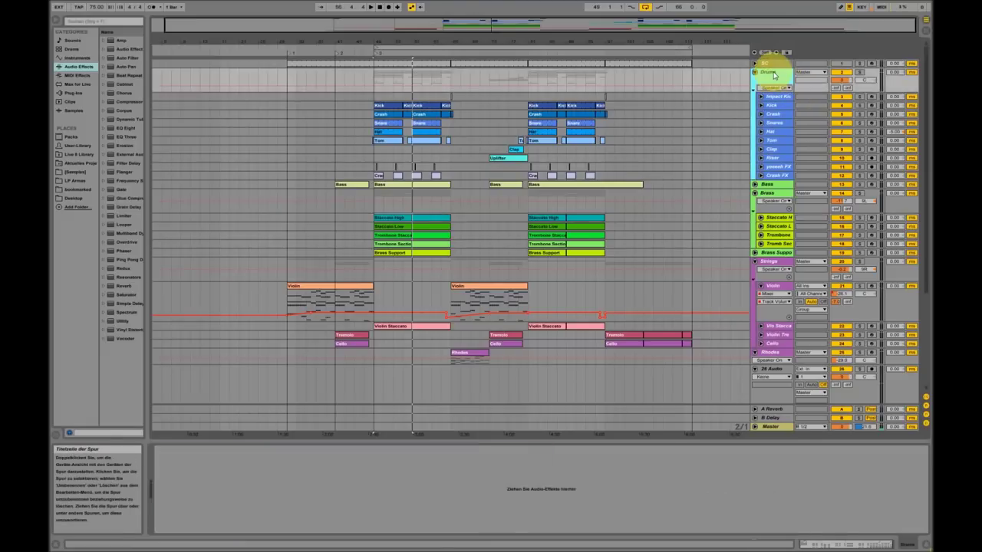
# Step: Inspect the Brass, Strings and Bass device chains, deactivate the Strings group, and zoom to the drums
pyautogui.click(774, 195)
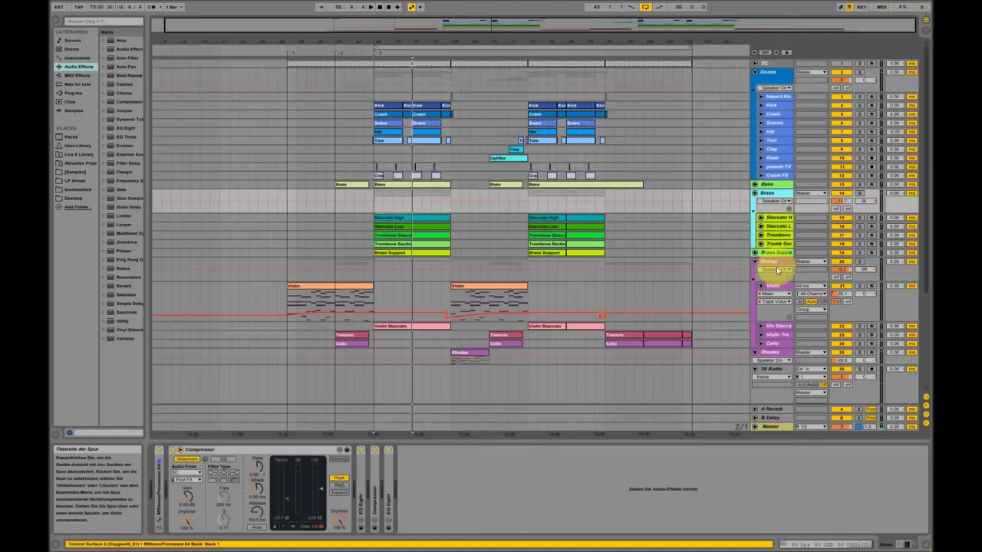
pyautogui.click(773, 263)
pyautogui.click(774, 186)
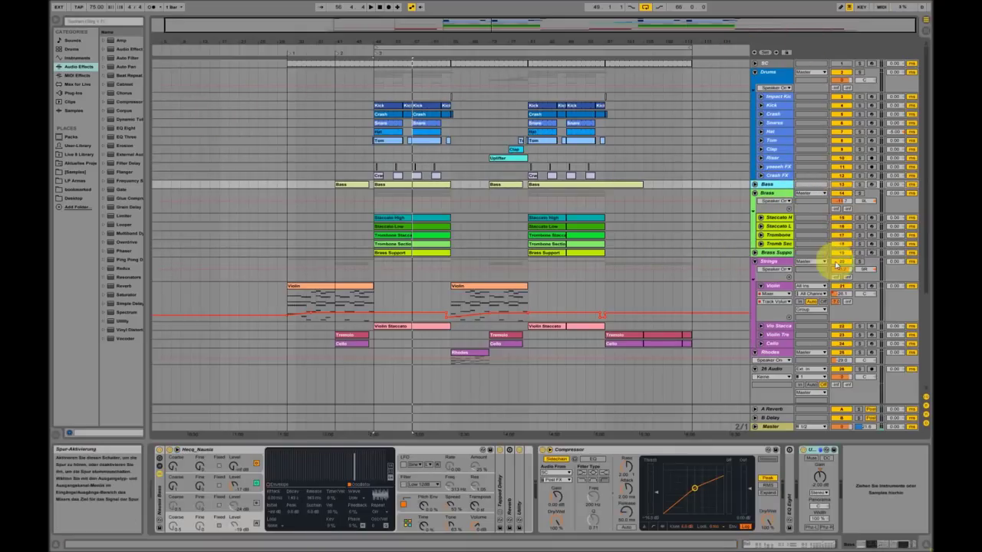
pyautogui.click(837, 262)
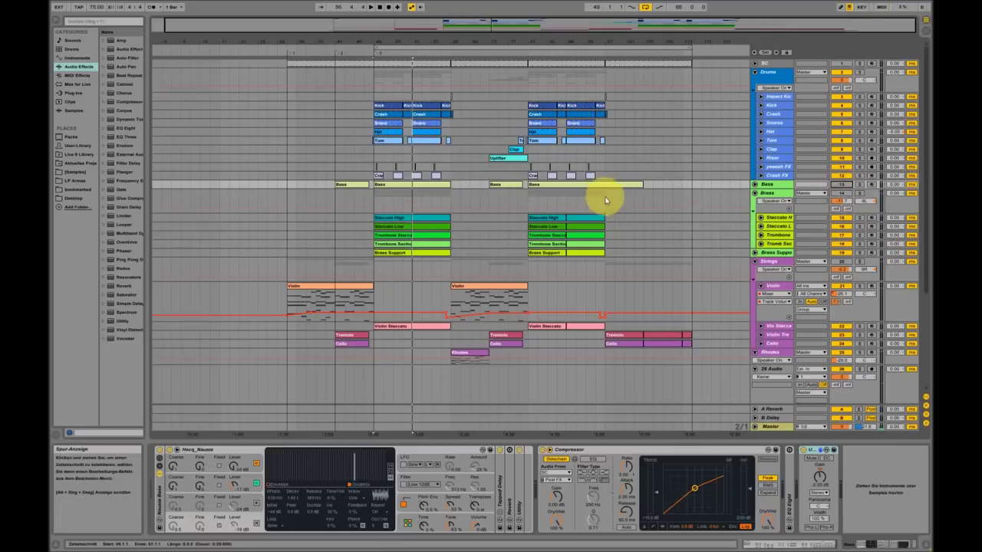
pyautogui.scroll(-1, 824, 310)
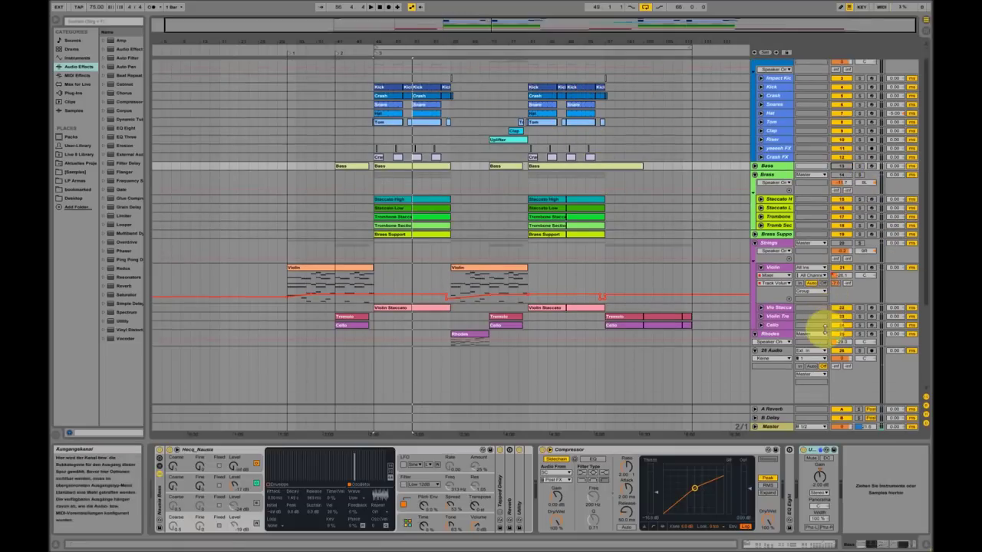
pyautogui.scroll(1, 847, 335)
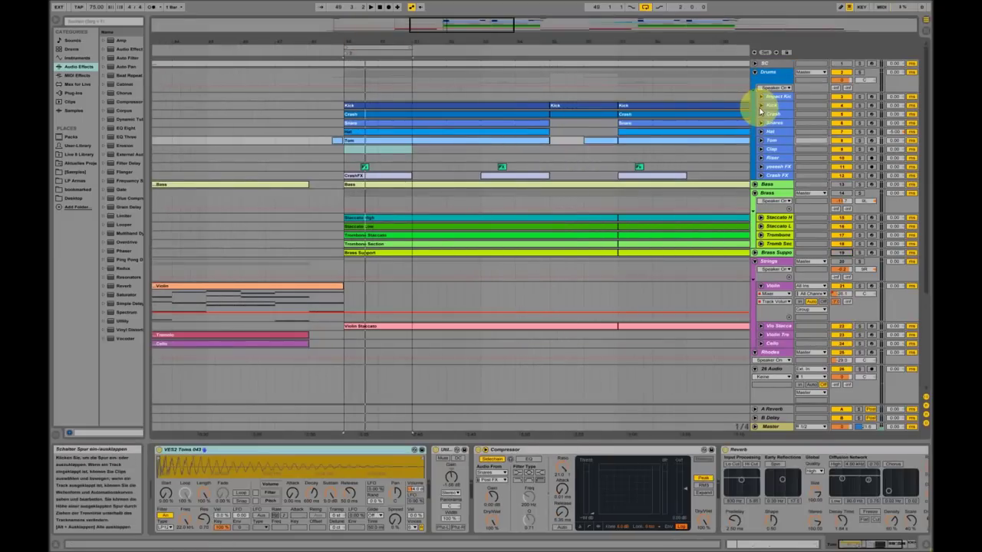
# Step: Unfold and select the Kick track, then zoom in on the timeline
pyautogui.click(760, 106)
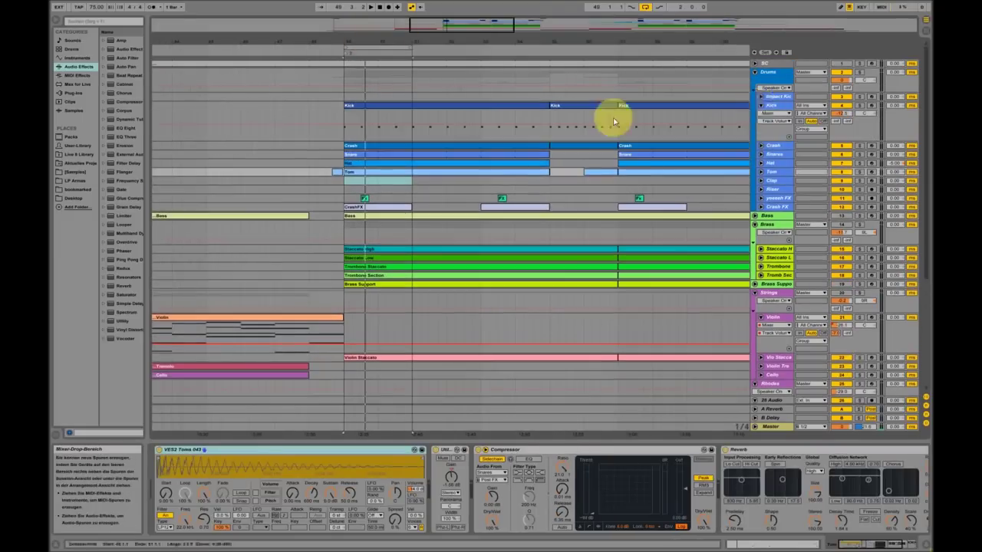
pyautogui.click(773, 104)
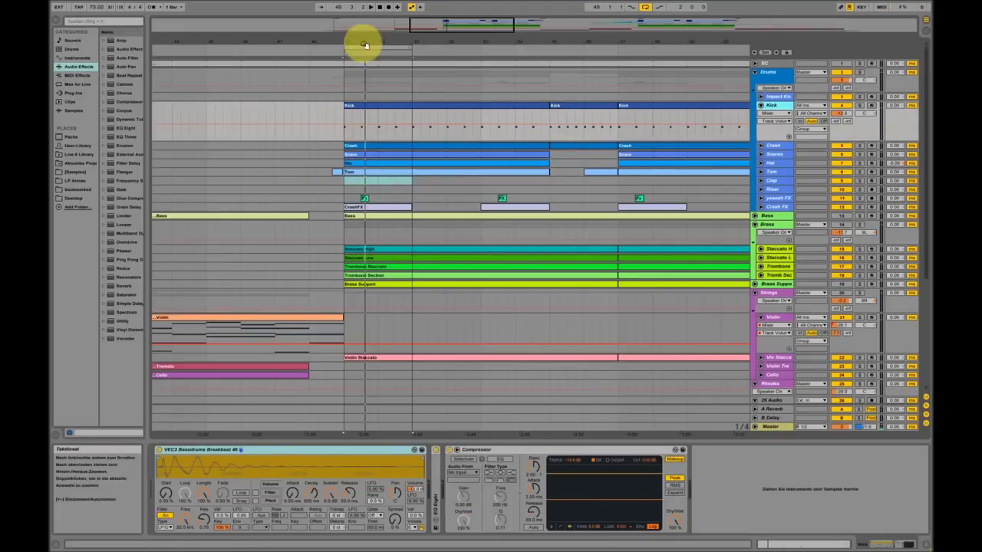
pyautogui.press('+')
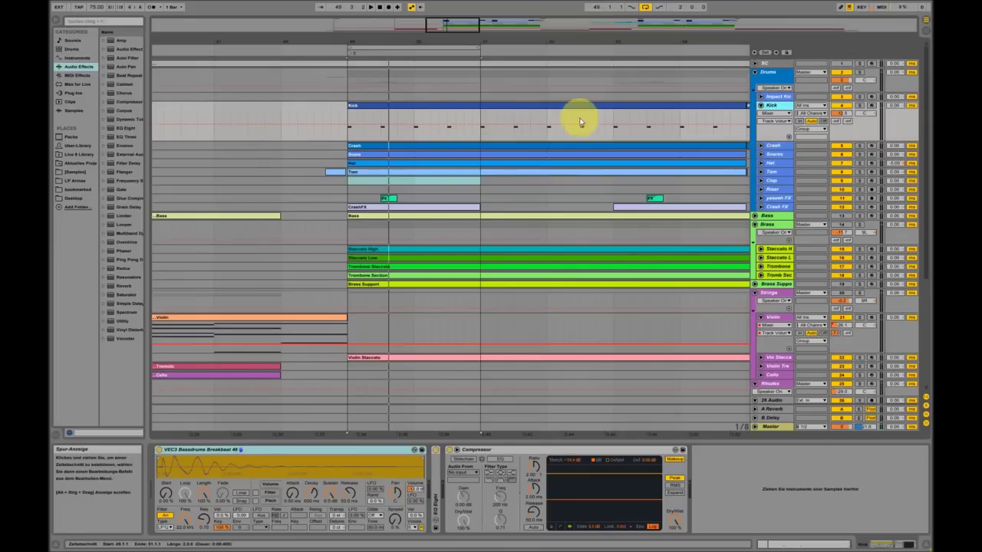
# Step: Play the Kick soloed, unsolo it, and unfold the Snares lane
pyautogui.click(858, 105)
pyautogui.press('space')
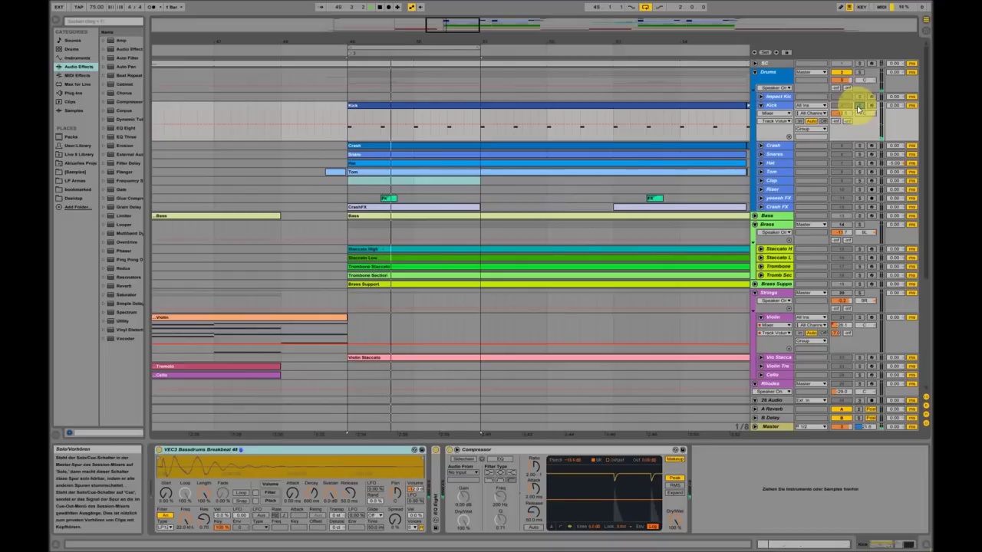
pyautogui.click(858, 105)
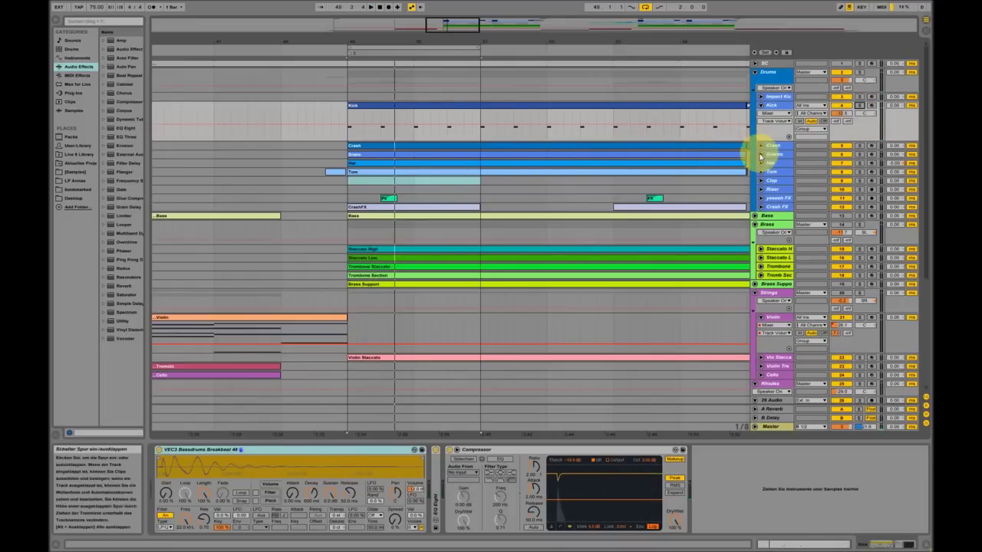
pyautogui.click(761, 155)
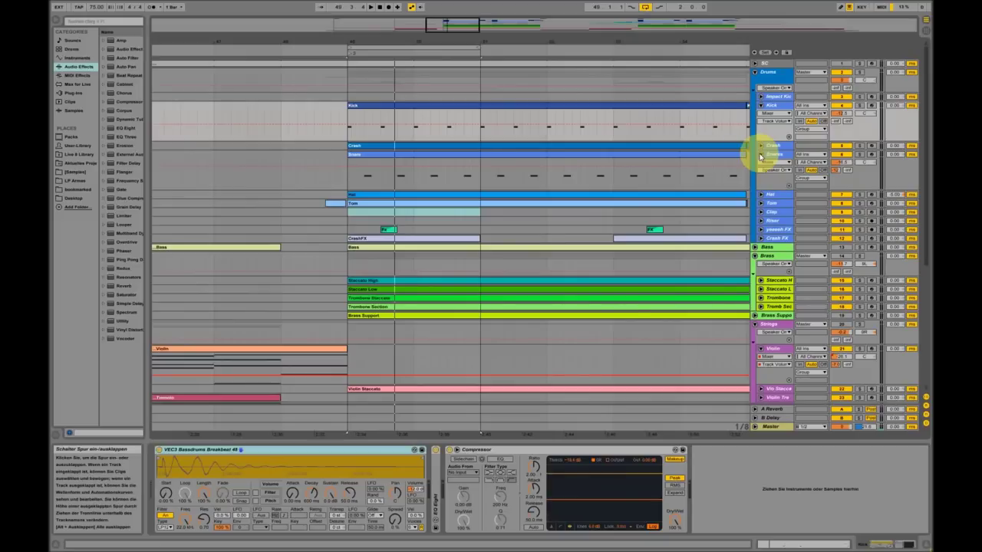
# Step: View the Snare clip's notes and then the Snares device chain
pyautogui.doubleClick(421, 152)
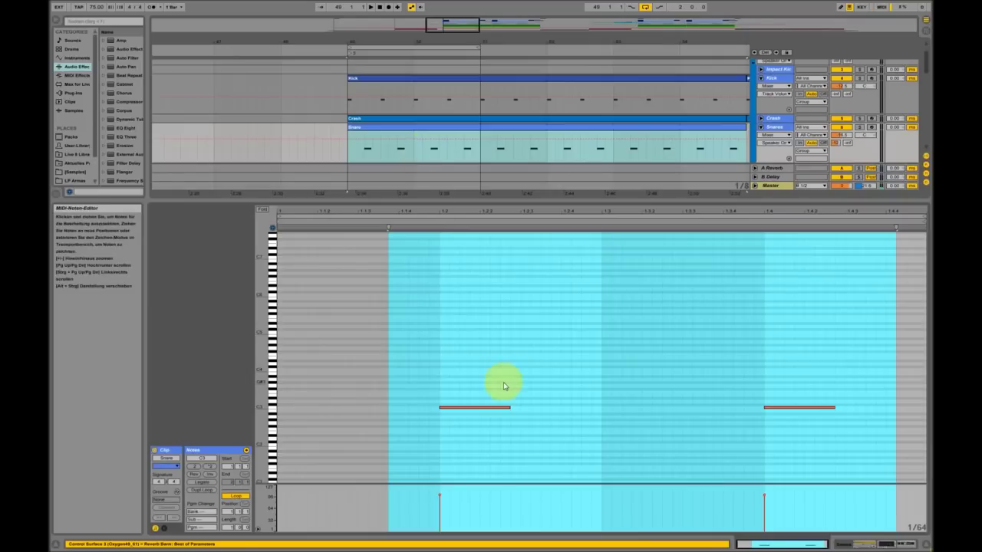
pyautogui.click(502, 381)
pyautogui.click(887, 544)
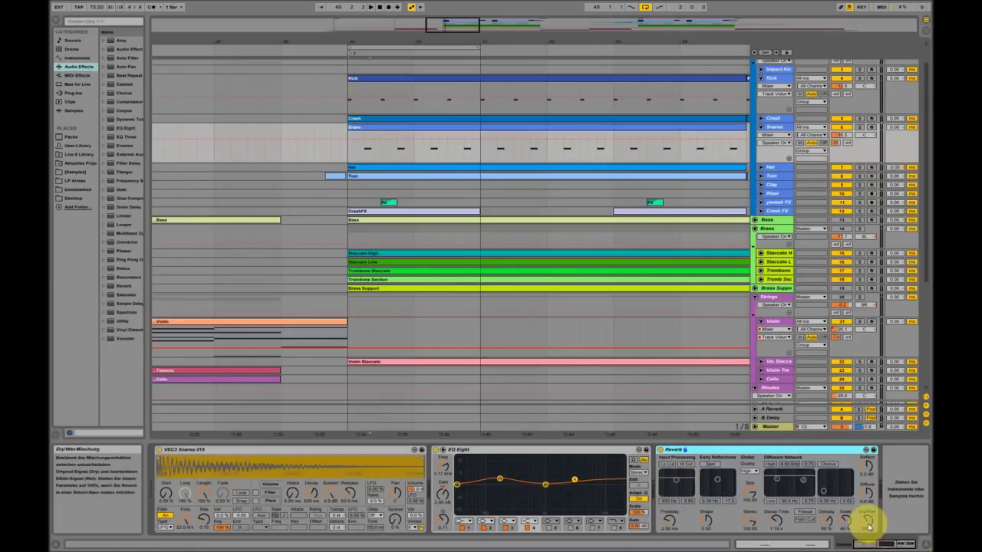
# Step: Solo and unsolo the Snares track, then unfold and select the Hat track
pyautogui.click(858, 127)
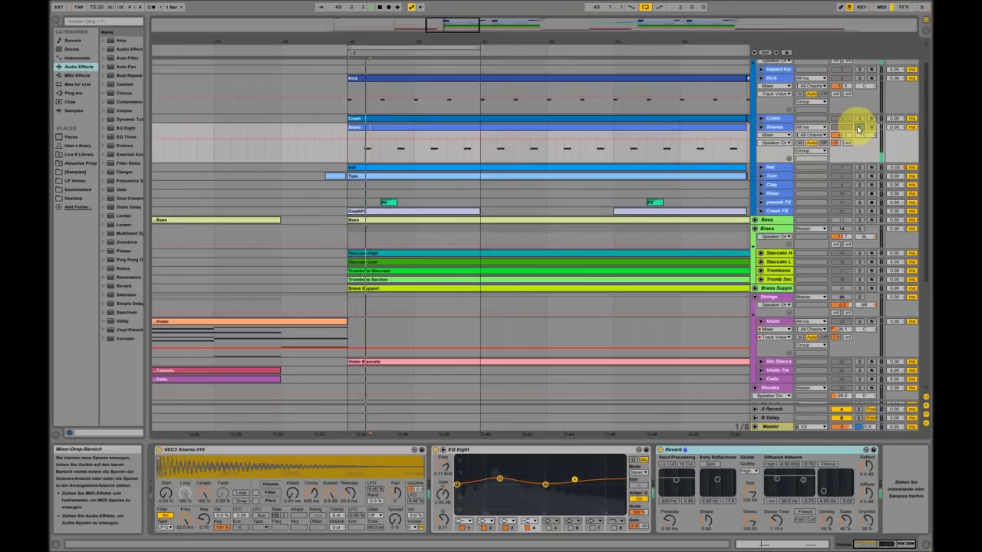
pyautogui.click(859, 128)
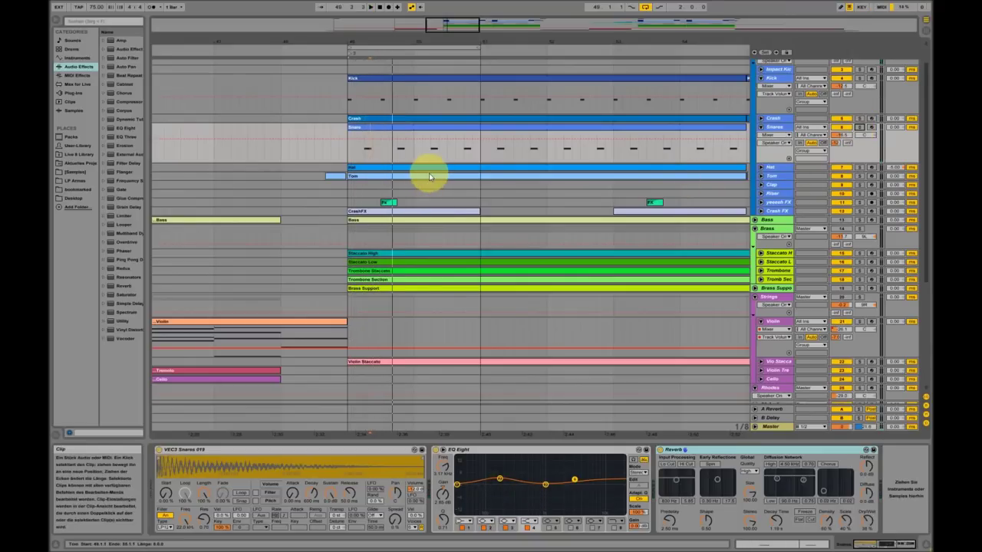
pyautogui.click(761, 167)
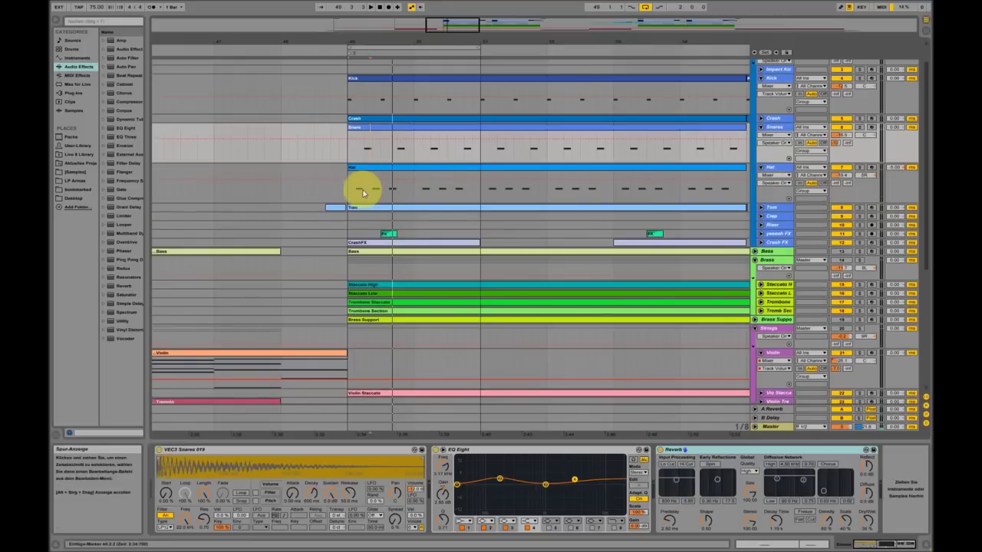
pyautogui.click(771, 168)
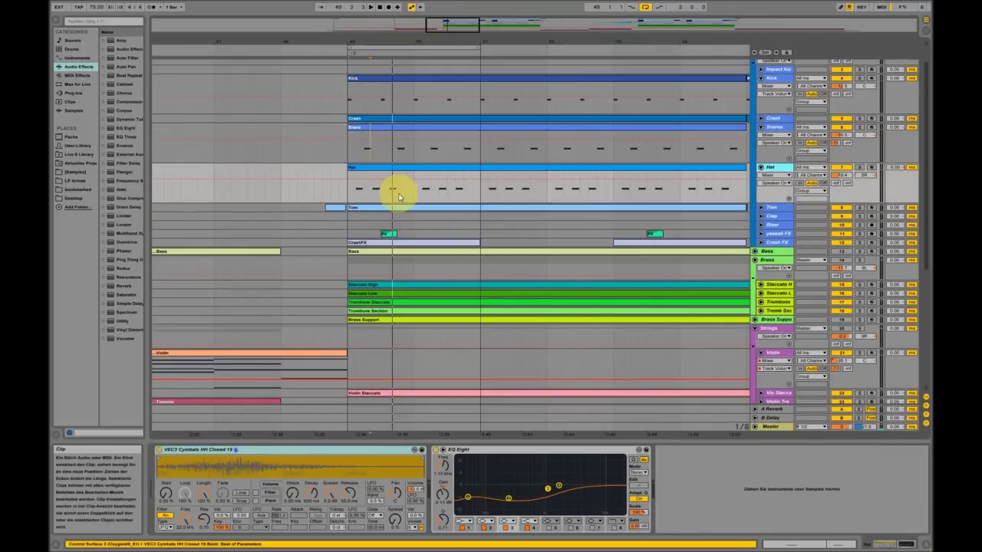
# Step: View the Hat clip's three notes, then return to the Hat device chain
pyautogui.doubleClick(405, 164)
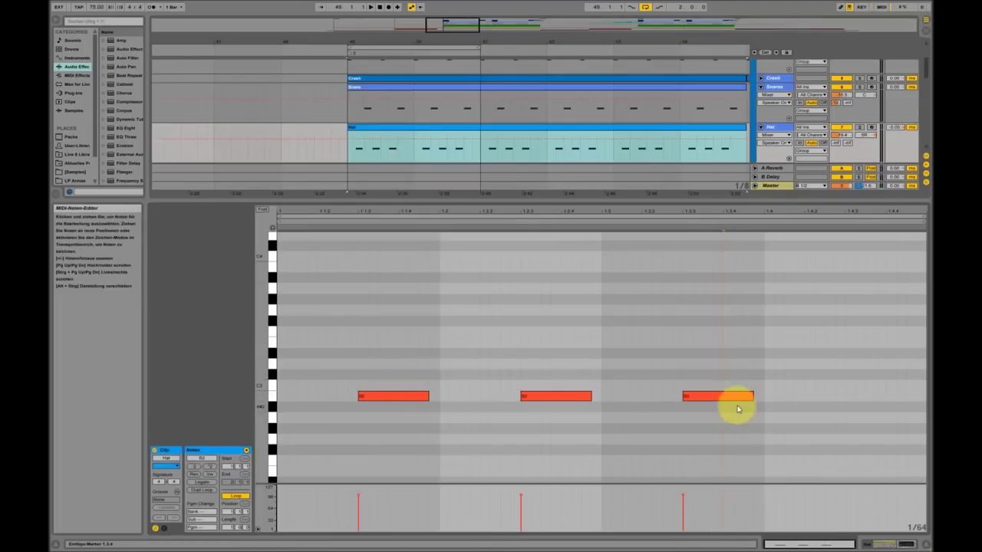
pyautogui.click(891, 546)
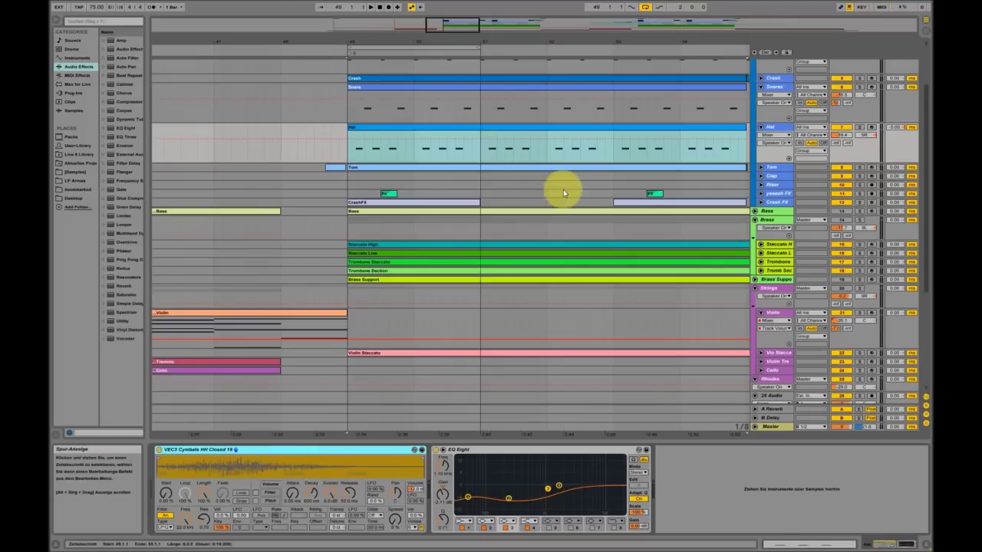
pyautogui.scroll(3, 563, 190)
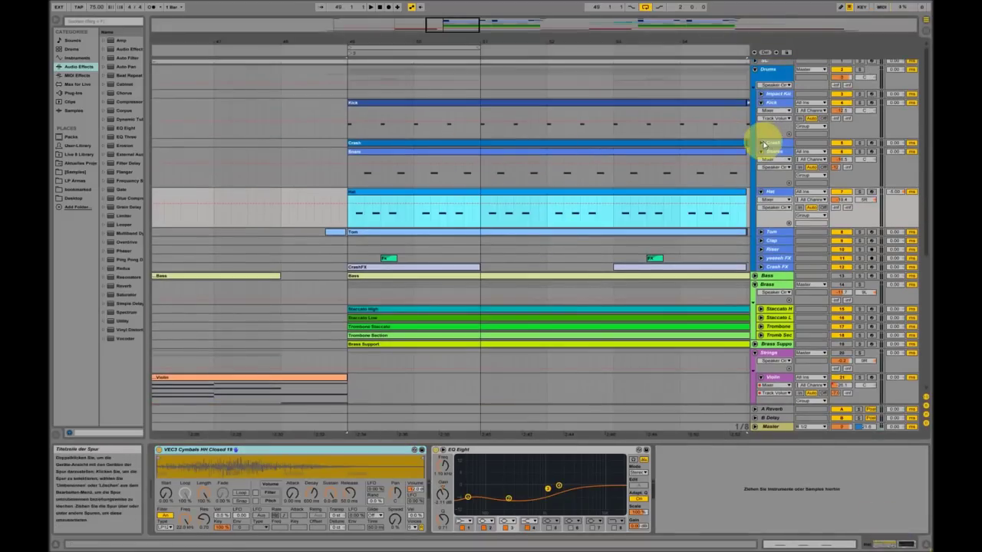
# Step: Unfold and select the Crash track, play from bar 49, and expand the Tom lane
pyautogui.click(762, 143)
pyautogui.click(784, 143)
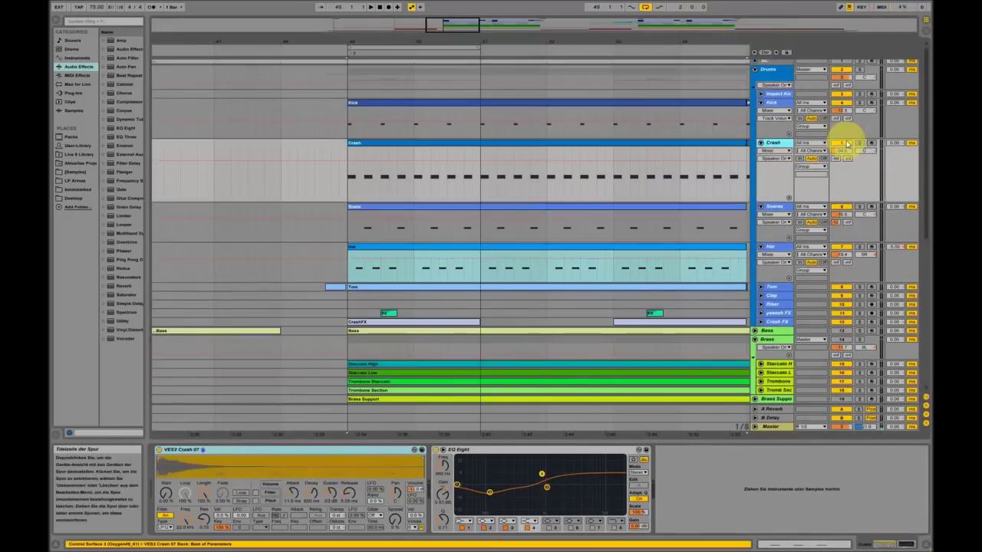
pyautogui.click(350, 183)
pyautogui.press('space')
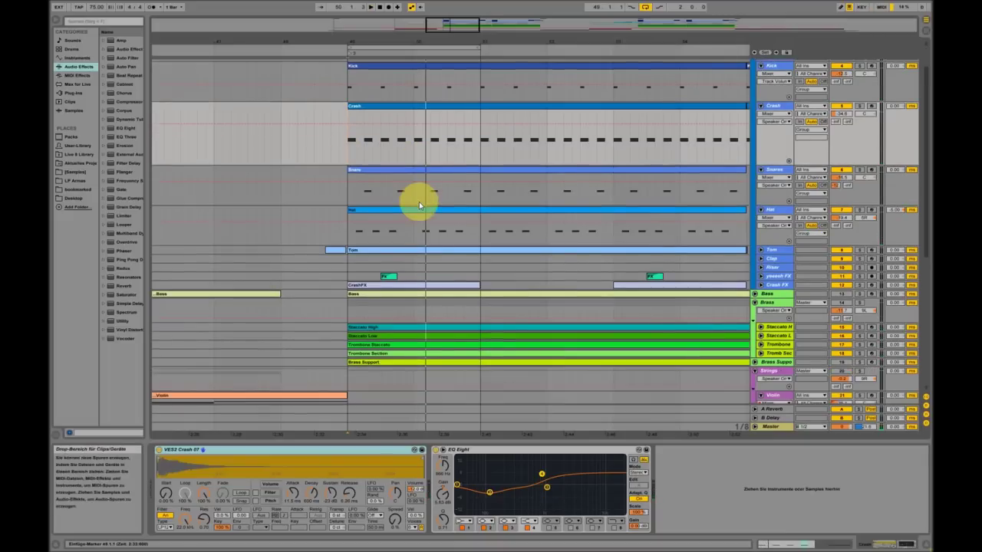
pyautogui.scroll(-2, 419, 202)
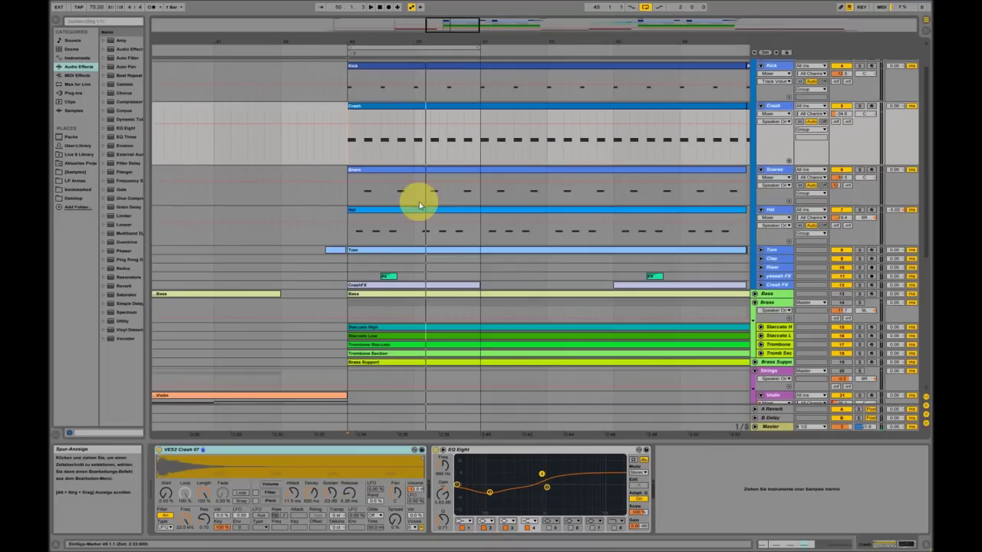
pyautogui.click(756, 250)
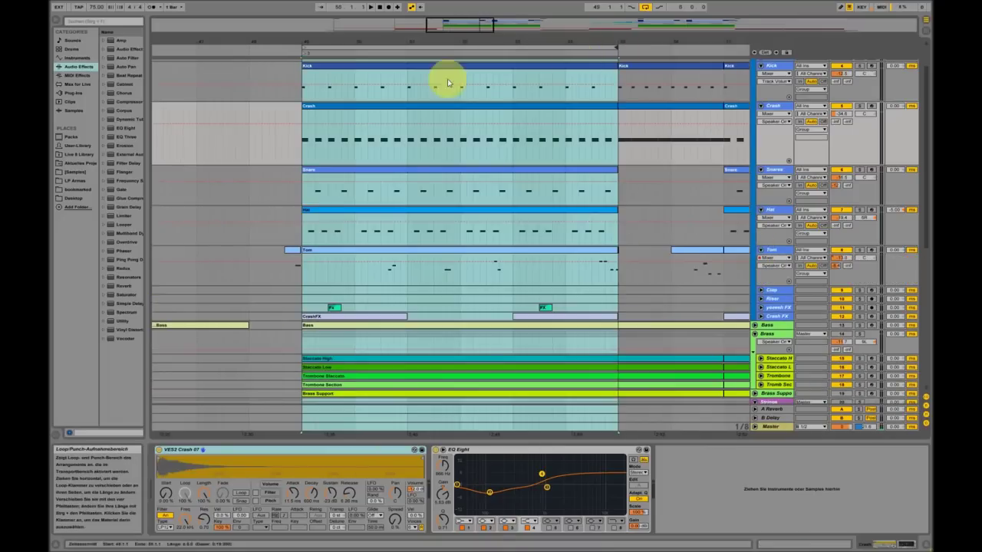
# Step: Play the song, view the Tom clip's notes and devices, then expand Crash FX and open its clip
pyautogui.press('z')
pyautogui.click(380, 53)
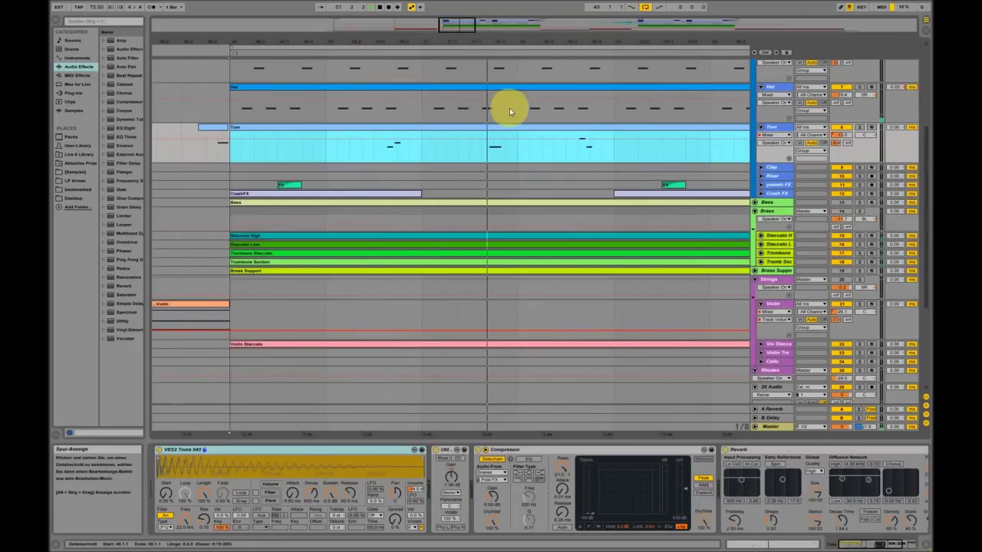
pyautogui.doubleClick(526, 127)
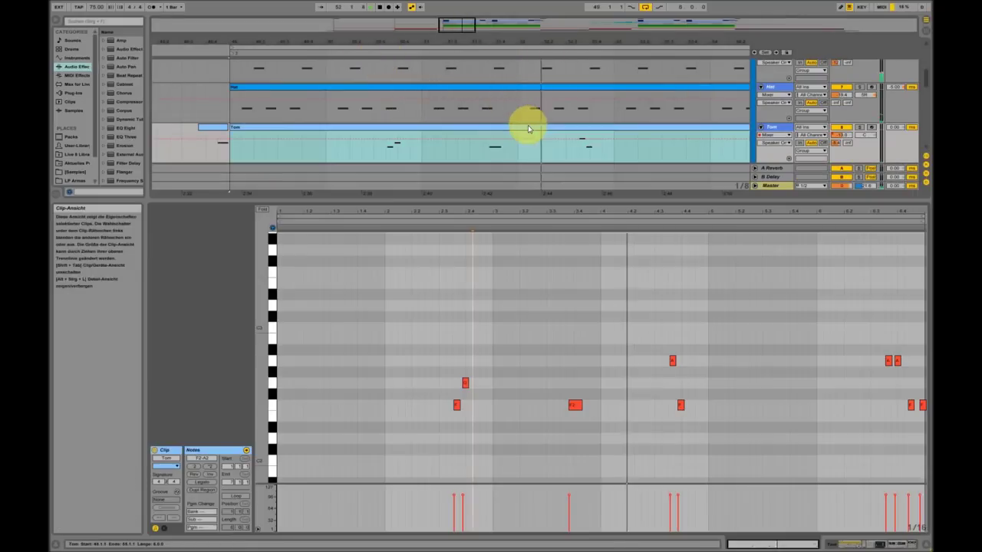
pyautogui.click(891, 544)
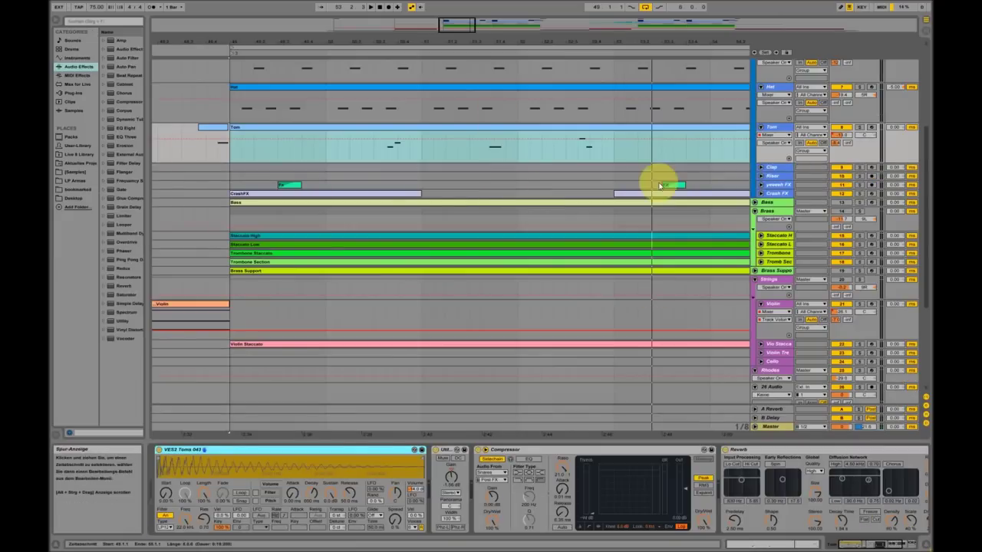
pyautogui.click(762, 193)
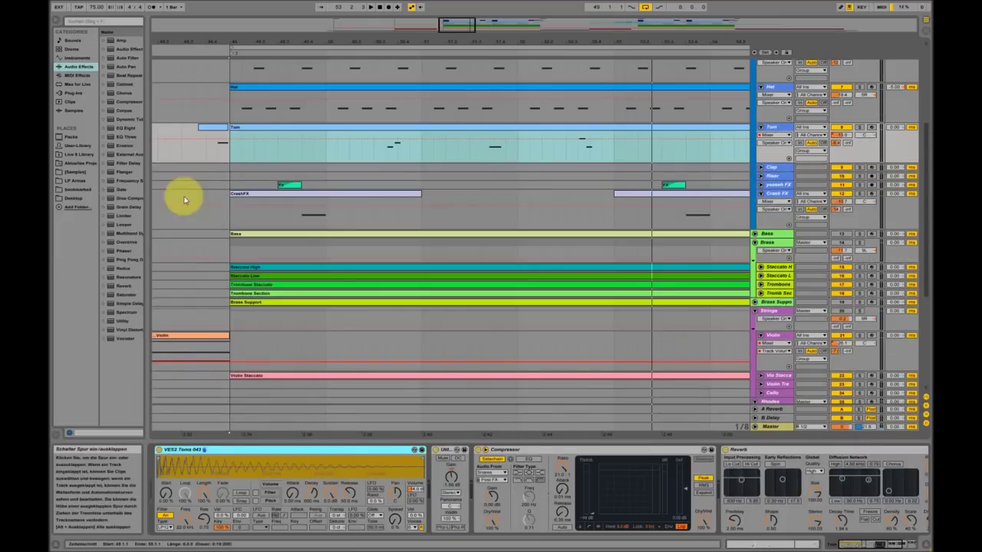
pyautogui.doubleClick(312, 197)
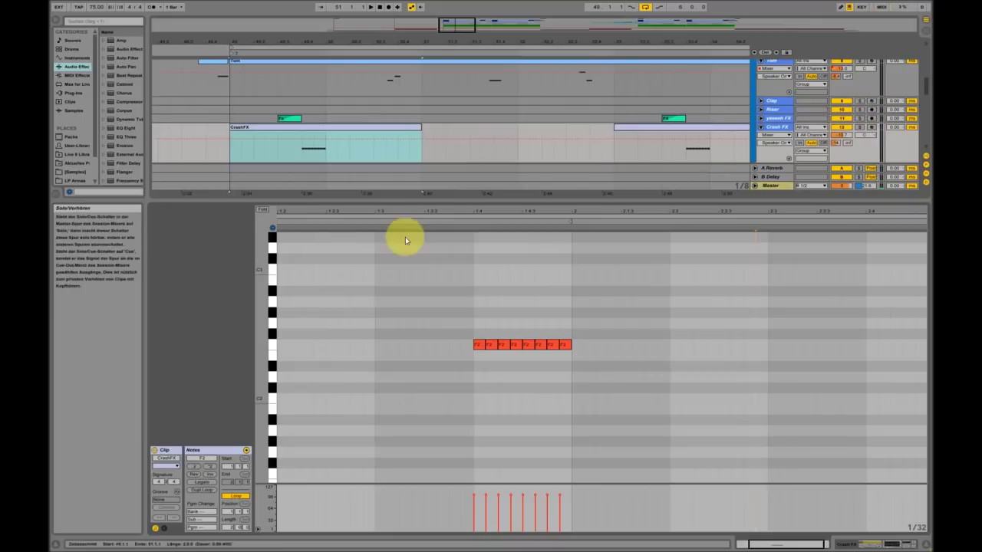
# Step: Review the CrashFX notes and devices, then unfold and select the yeeeah FX audio track
pyautogui.click(374, 300)
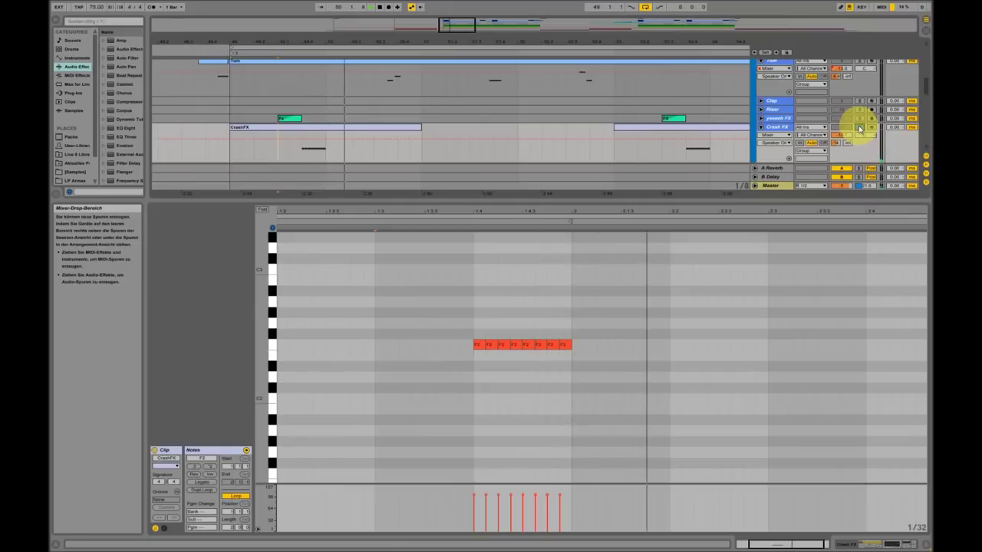
pyautogui.click(917, 543)
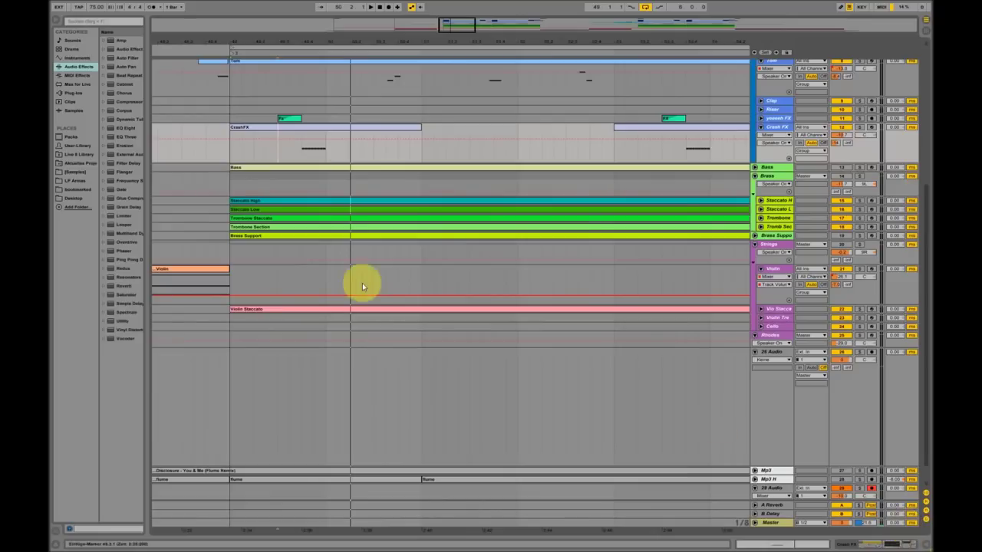
pyautogui.doubleClick(774, 133)
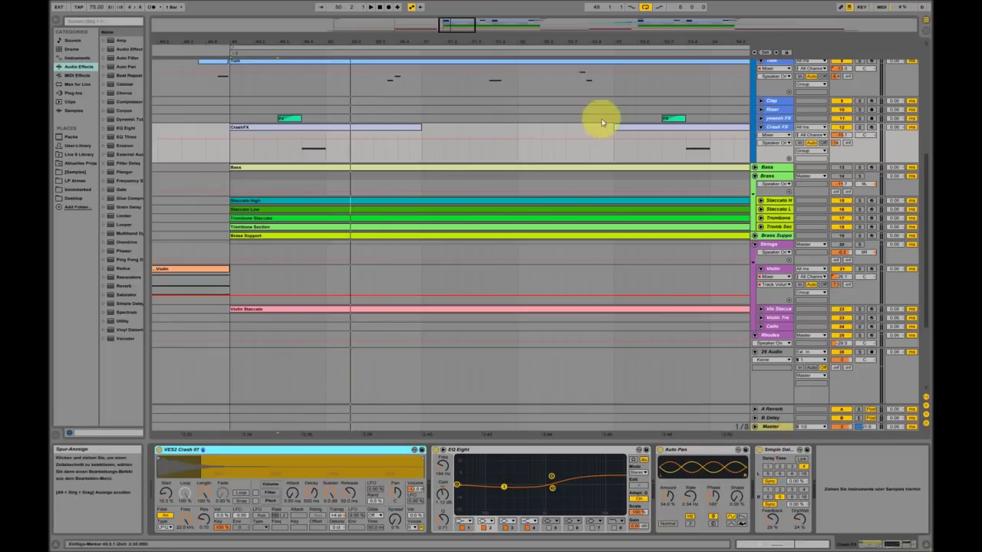
pyautogui.click(762, 120)
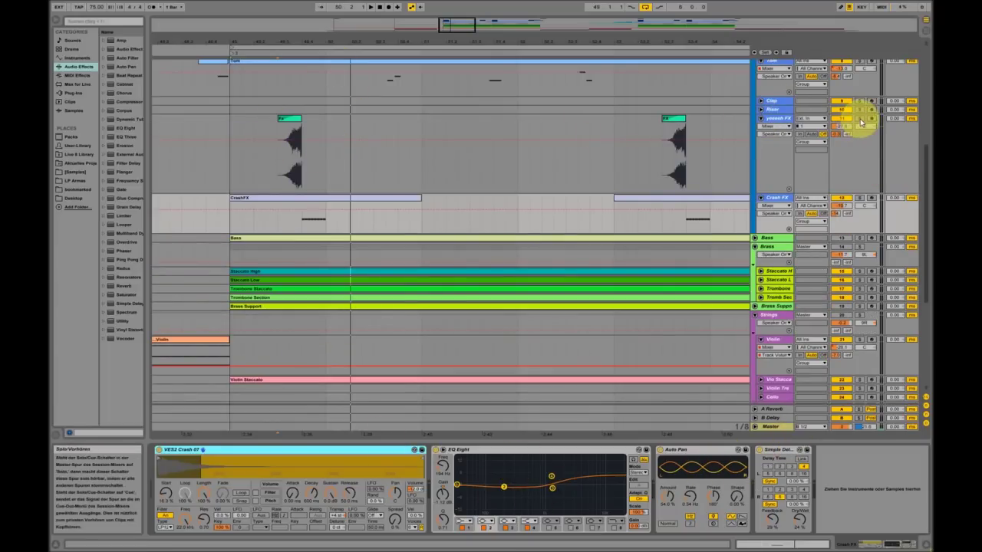
pyautogui.click(265, 164)
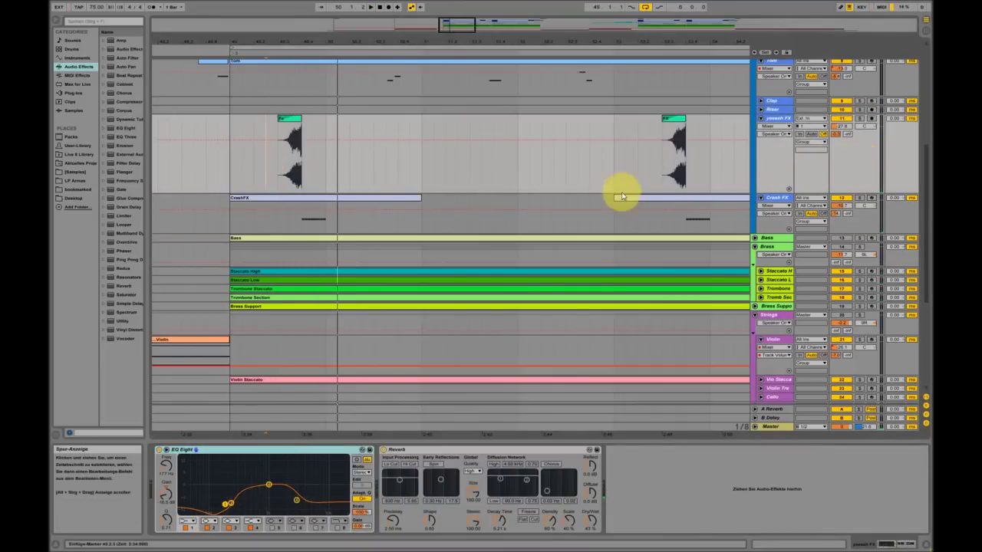
# Step: Fold the Crash, Kick, Snare, Hat, Tom and yeeeah FX tracks
pyautogui.scroll(6, 510, 176)
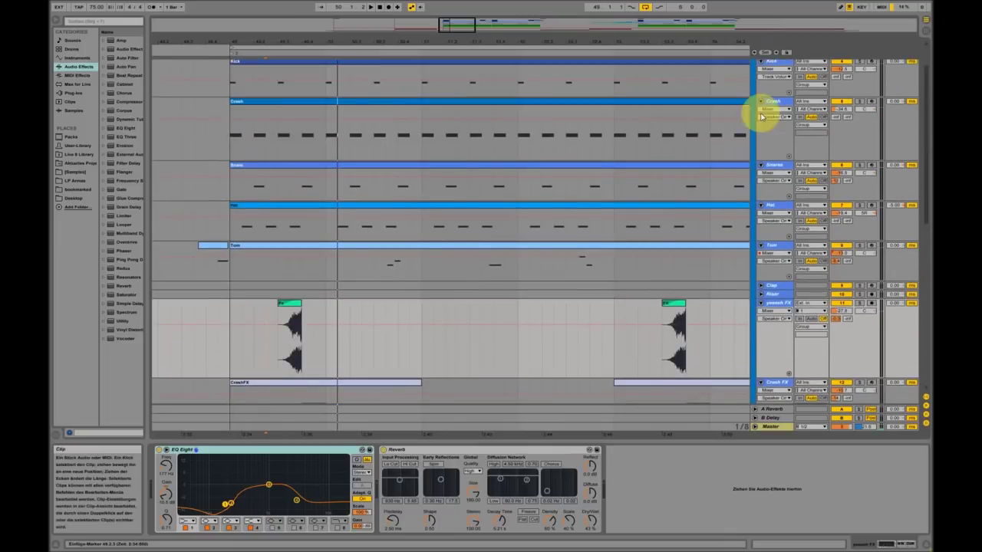
pyautogui.click(760, 102)
pyautogui.click(762, 61)
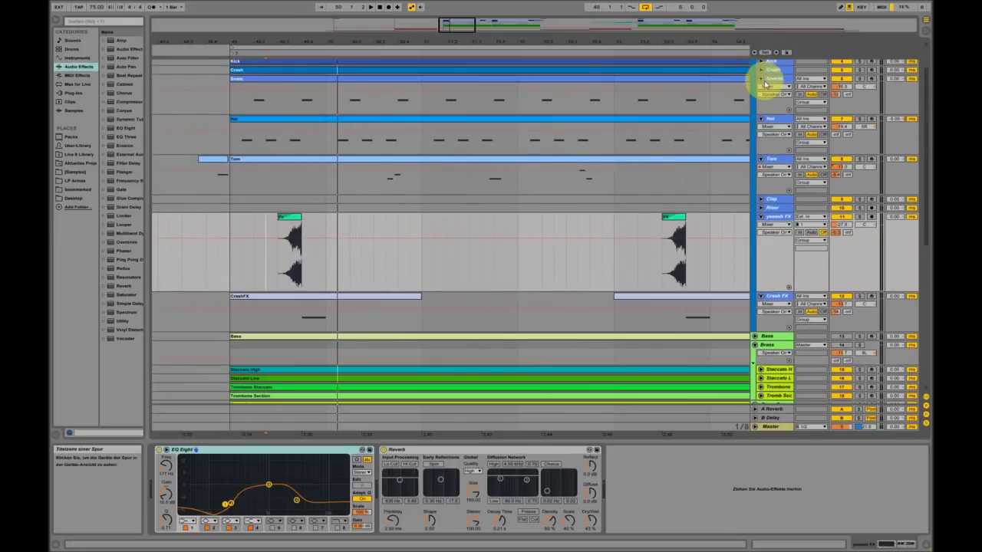
pyautogui.click(761, 79)
pyautogui.click(761, 88)
pyautogui.click(760, 96)
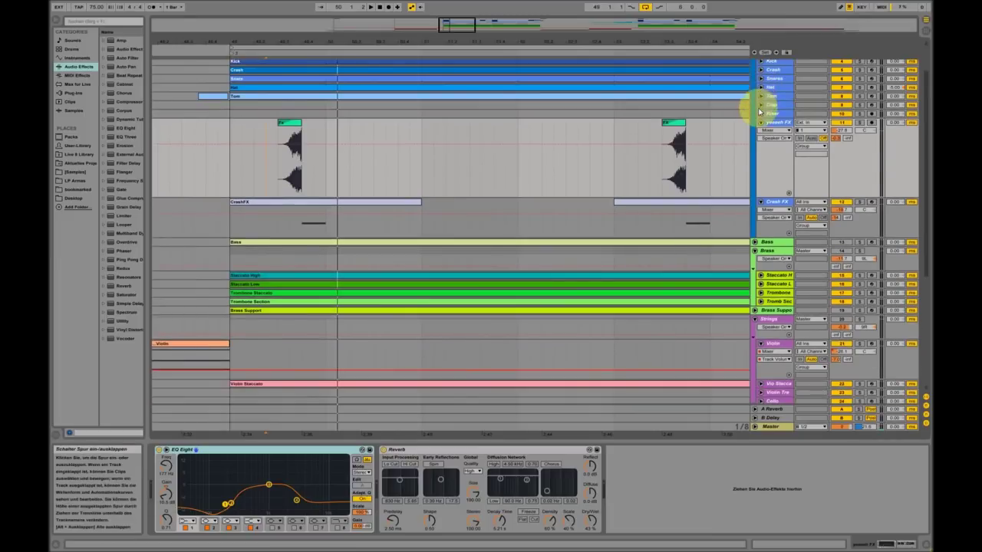
pyautogui.click(761, 122)
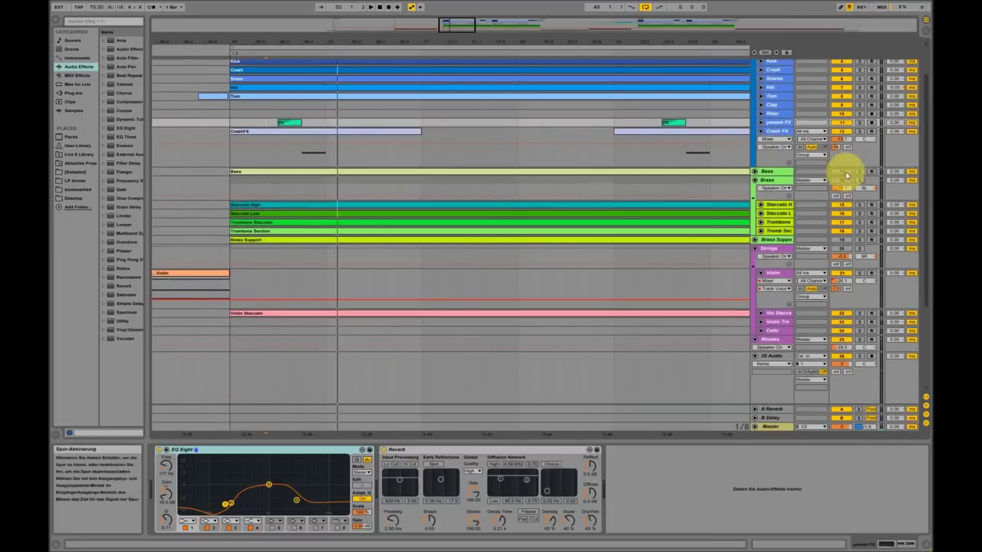
# Step: Unfold the Bass track, view its clip's notes zoomed to bars 1–7, then show its devices
pyautogui.click(755, 171)
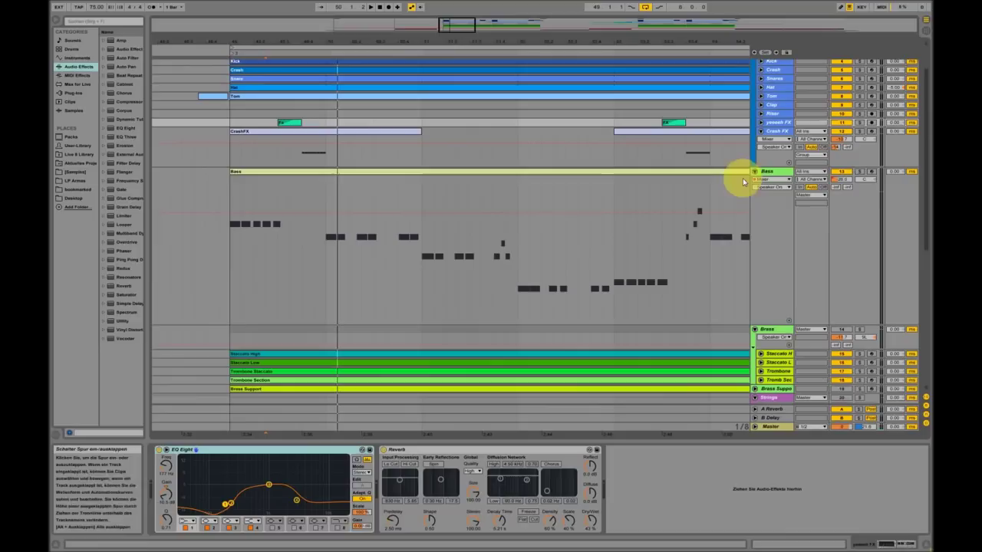
pyautogui.click(243, 223)
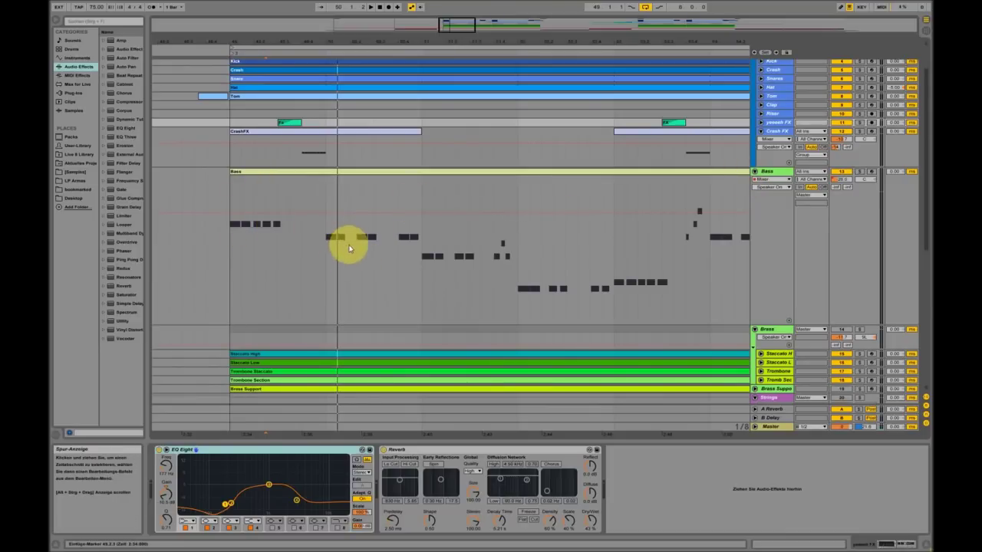
pyautogui.doubleClick(412, 170)
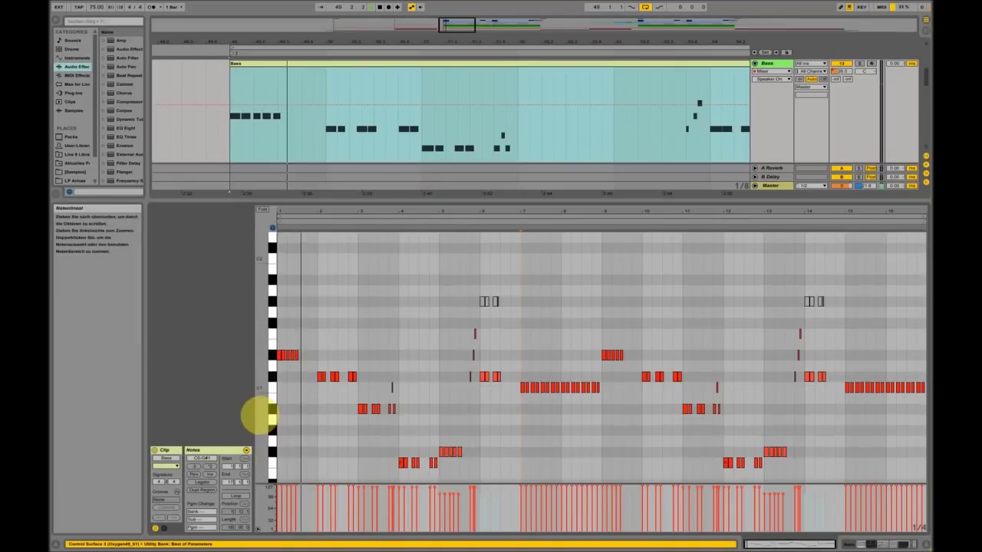
pyautogui.moveTo(361, 207); pyautogui.dragTo(362, 208)
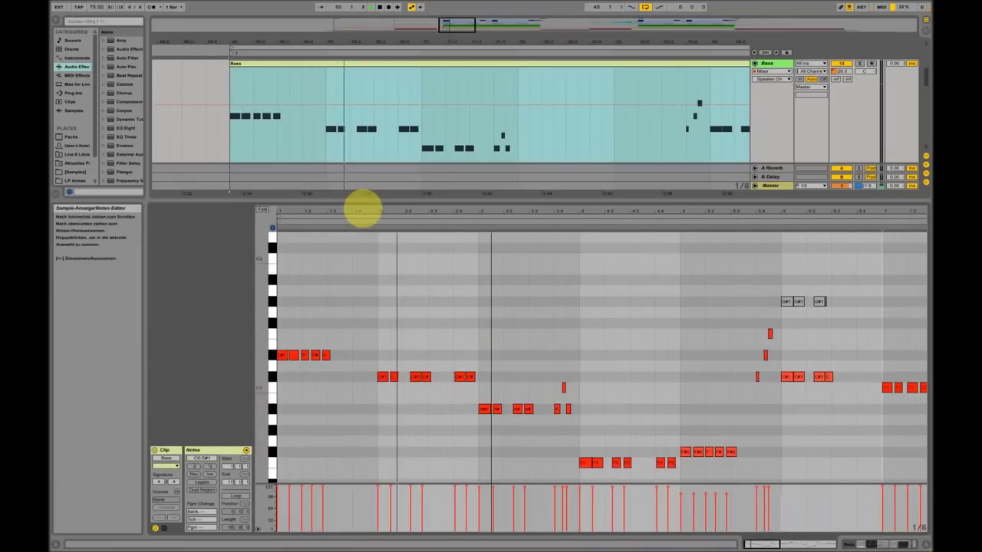
pyautogui.click(907, 544)
# Step: Zoom the arrangement out, fold the Bass track, and expand the Staccato High lane
pyautogui.scroll(2, 842, 161)
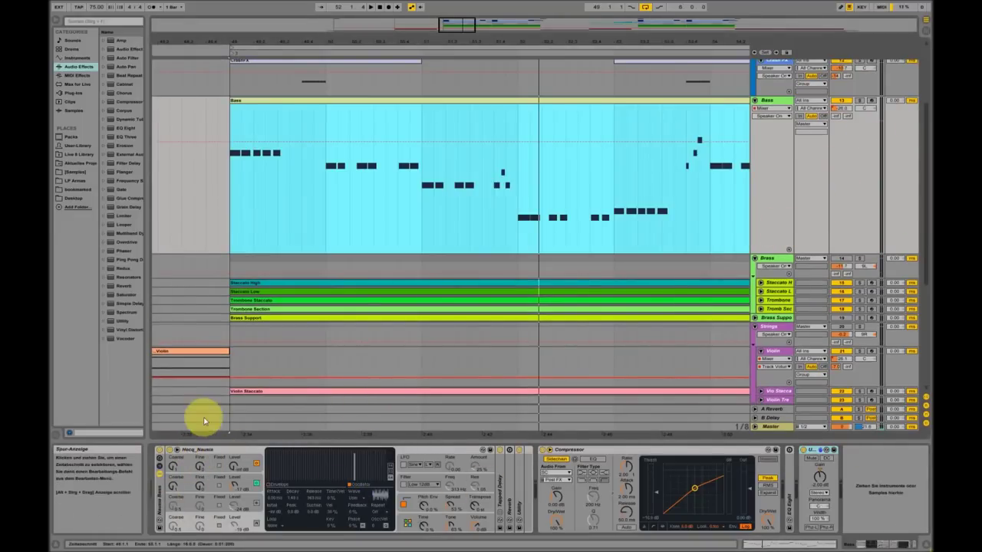
pyautogui.moveTo(487, 45); pyautogui.dragTo(613, 72)
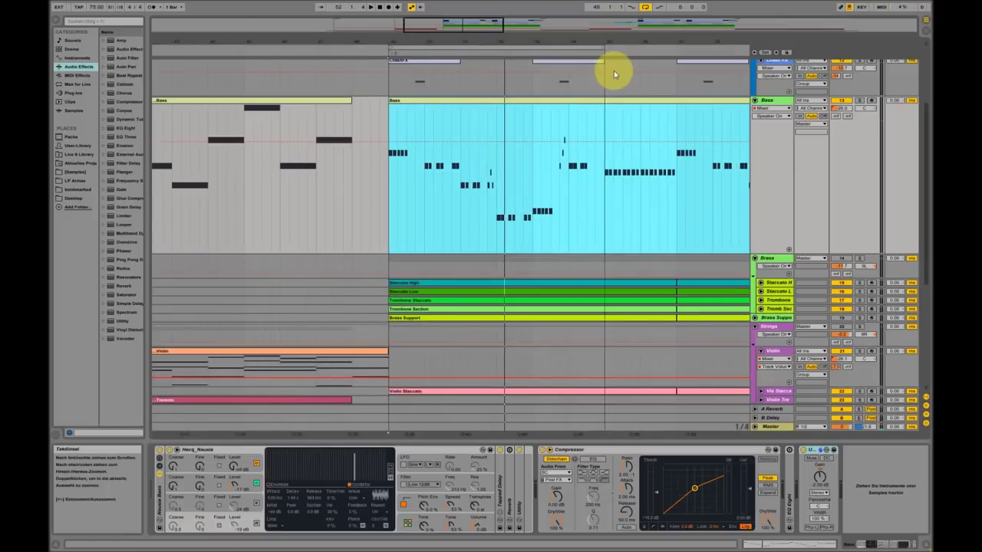
pyautogui.click(754, 100)
pyautogui.scroll(3, 717, 173)
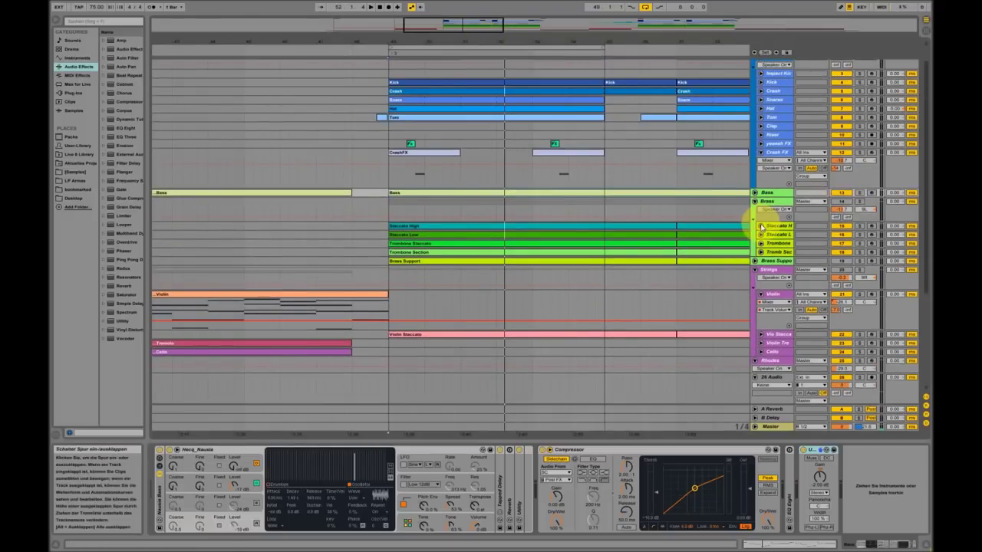
pyautogui.click(761, 225)
# Step: Select Staccato High and view its chord notes with enlarged, labelled pitch rows
pyautogui.click(779, 227)
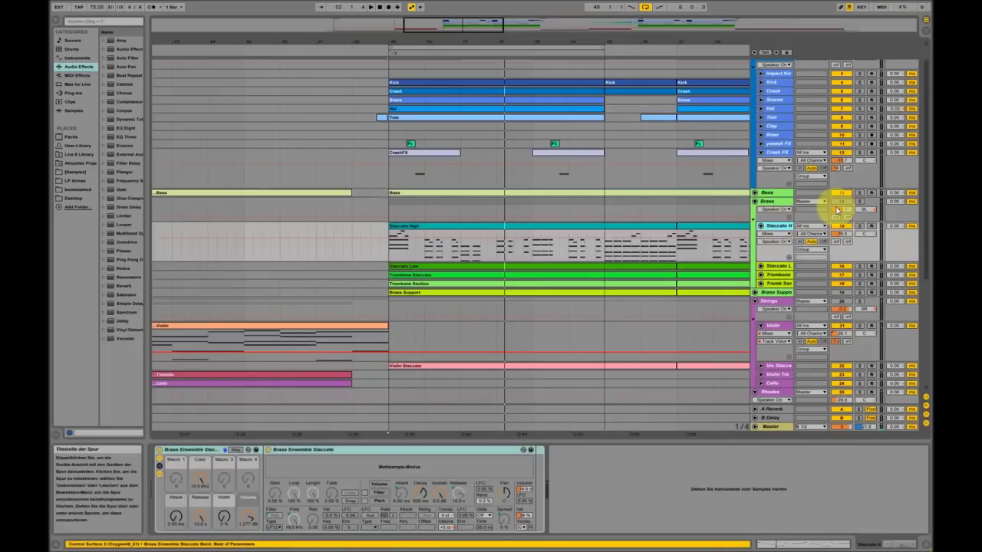
pyautogui.doubleClick(402, 229)
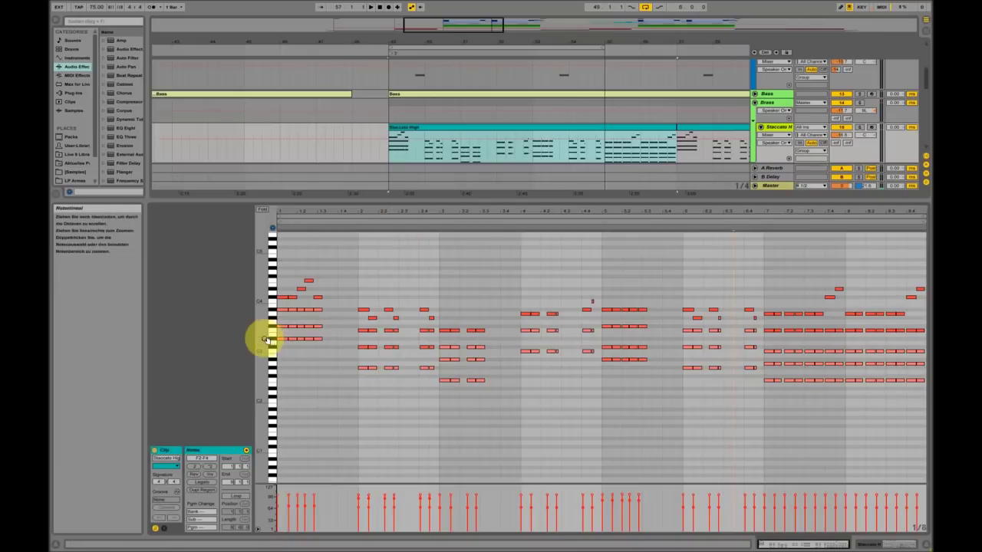
pyautogui.scroll(1, 263, 340)
pyautogui.moveTo(263, 340); pyautogui.dragTo(263, 340)
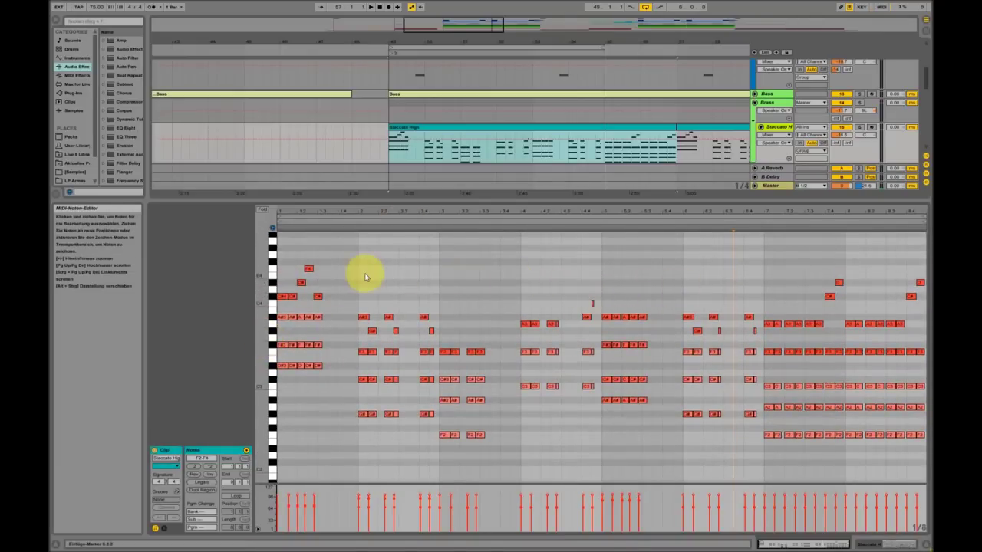
# Step: Select the whole Staccato High clip, show its Brass Ensemble Staccato instrument, and unfold Staccato Low
pyautogui.click(552, 128)
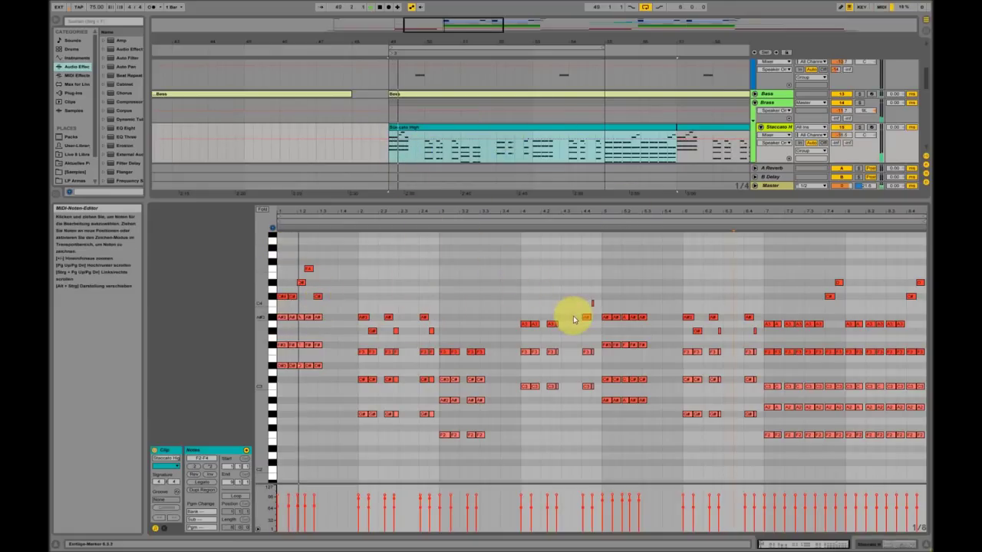
pyautogui.doubleClick(778, 127)
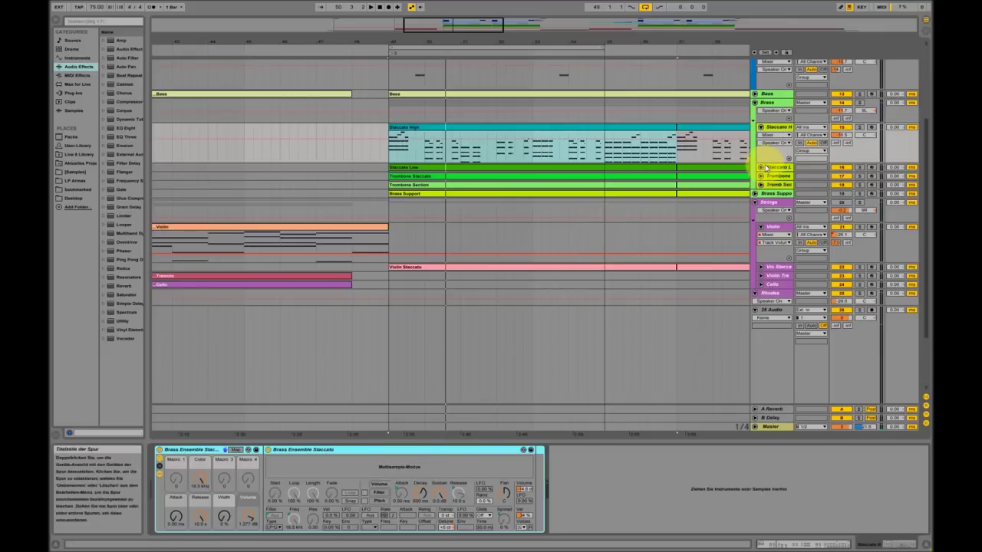
pyautogui.click(760, 167)
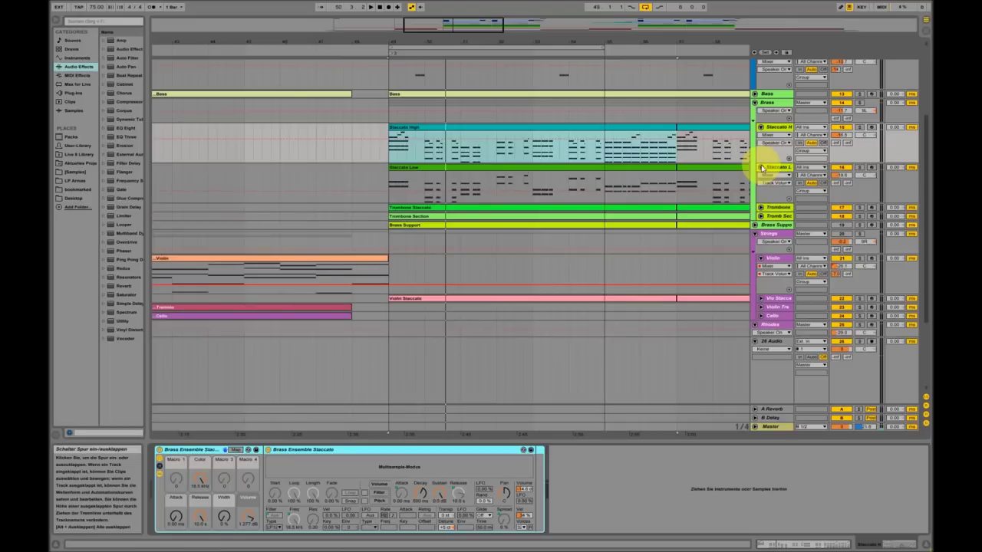
# Step: Review the Staccato Low clip's notes, then fold the Staccato Low track to a single row
pyautogui.doubleClick(436, 169)
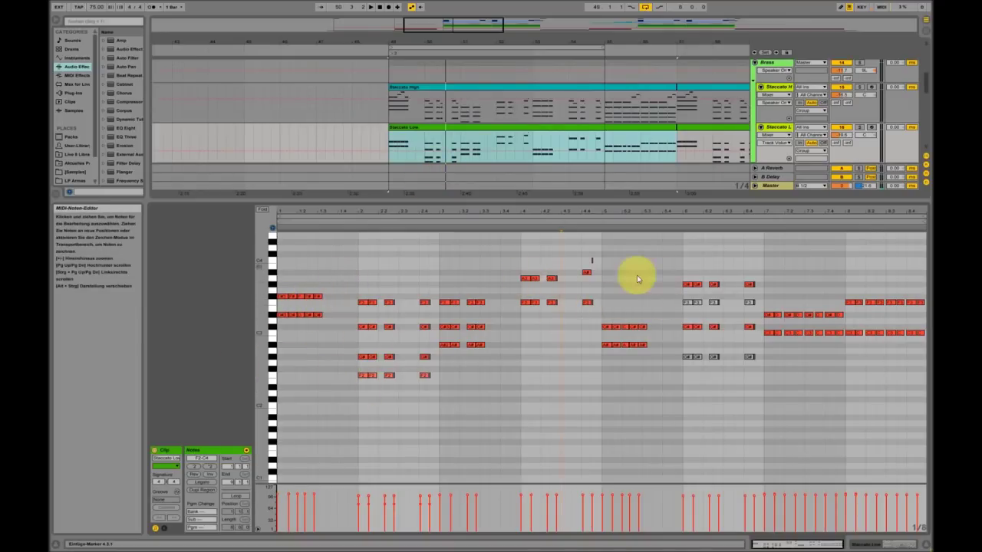
pyautogui.click(895, 543)
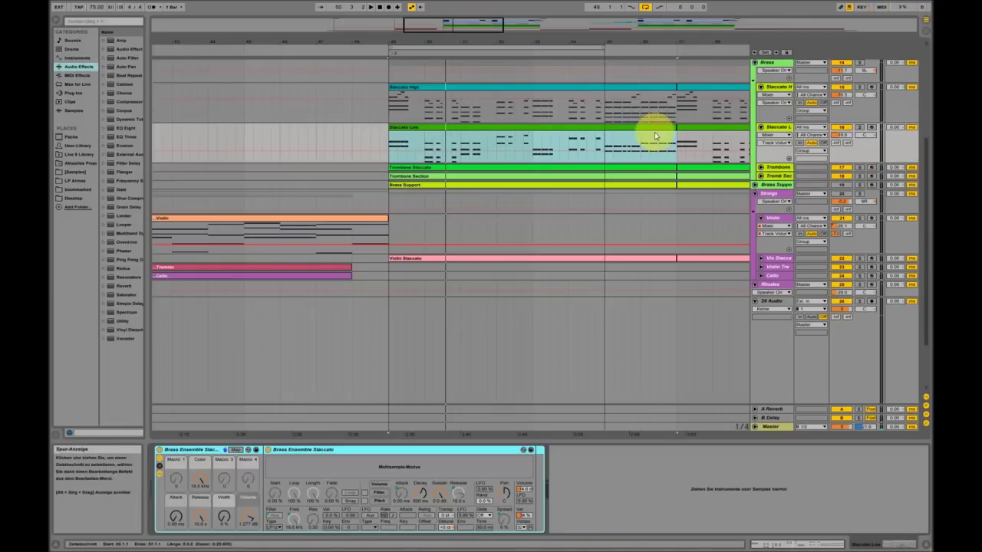
pyautogui.click(760, 127)
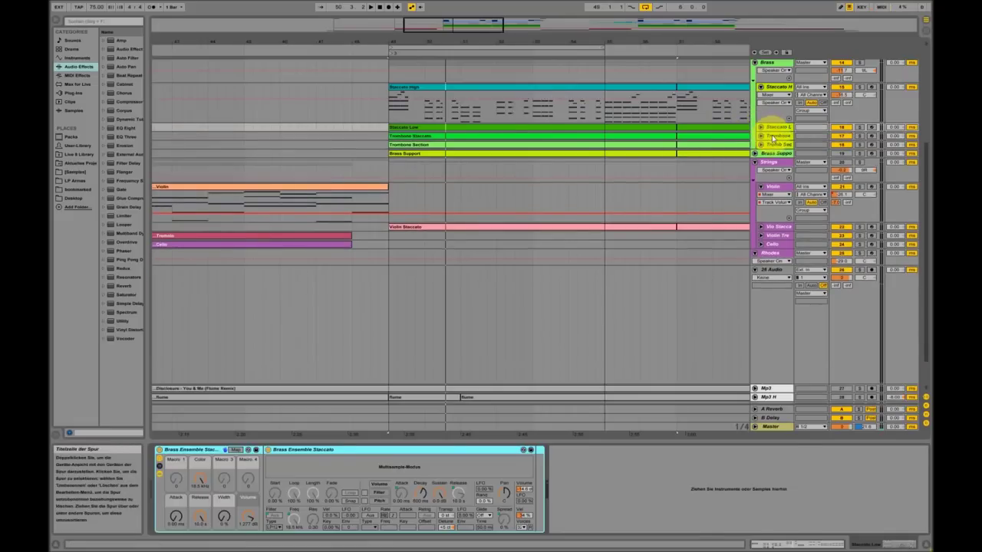
# Step: Unfold the Trombone Staccato track and open its clip's MIDI notes
pyautogui.click(776, 136)
pyautogui.click(779, 145)
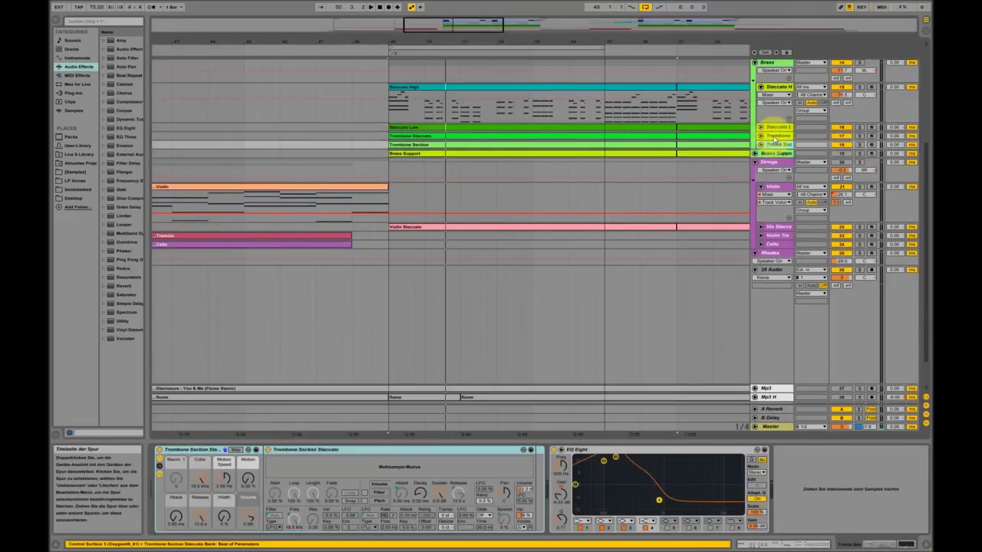
pyautogui.click(761, 136)
pyautogui.click(476, 142)
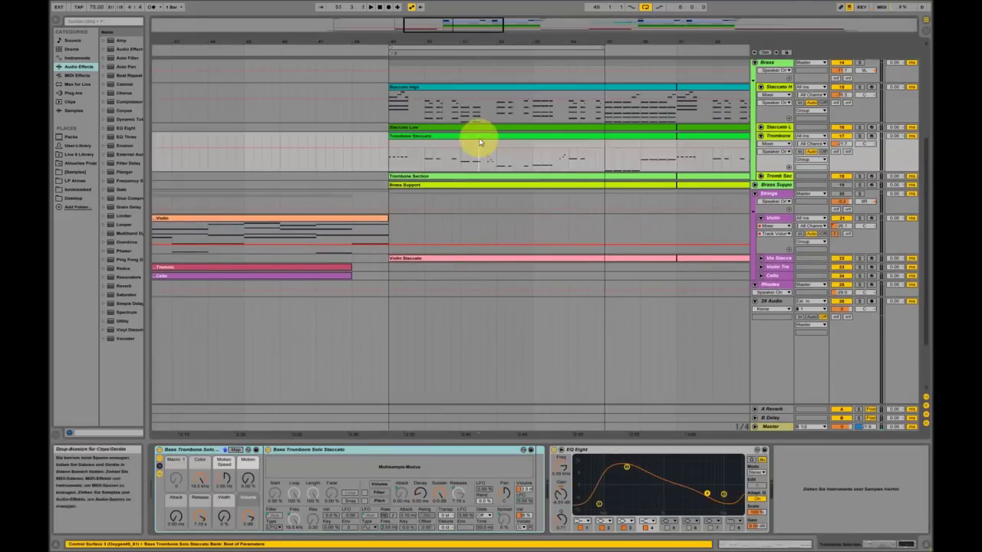
pyautogui.doubleClick(475, 143)
pyautogui.scroll(1, 265, 342)
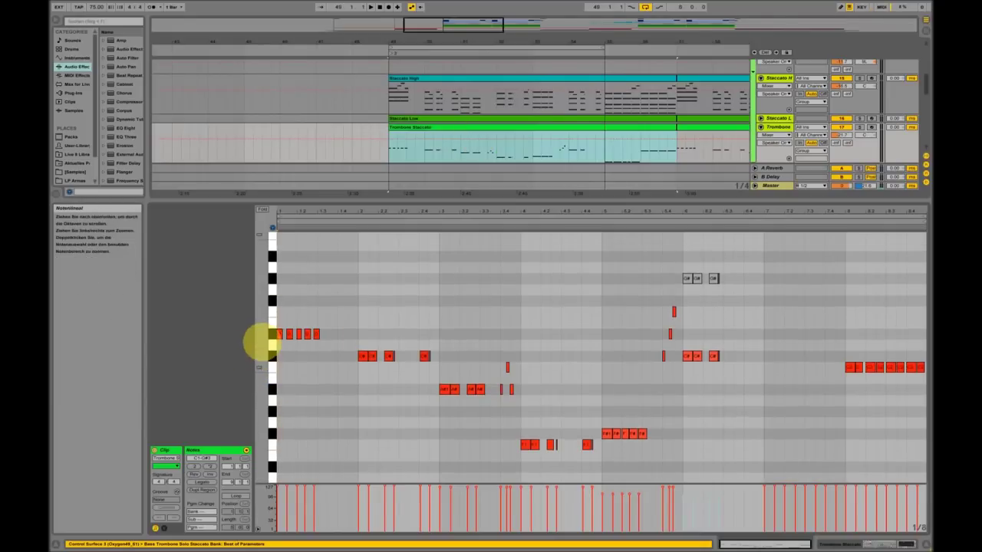
# Step: Fold Trombone Staccato again and show the Brass Support device chain
pyautogui.click(876, 537)
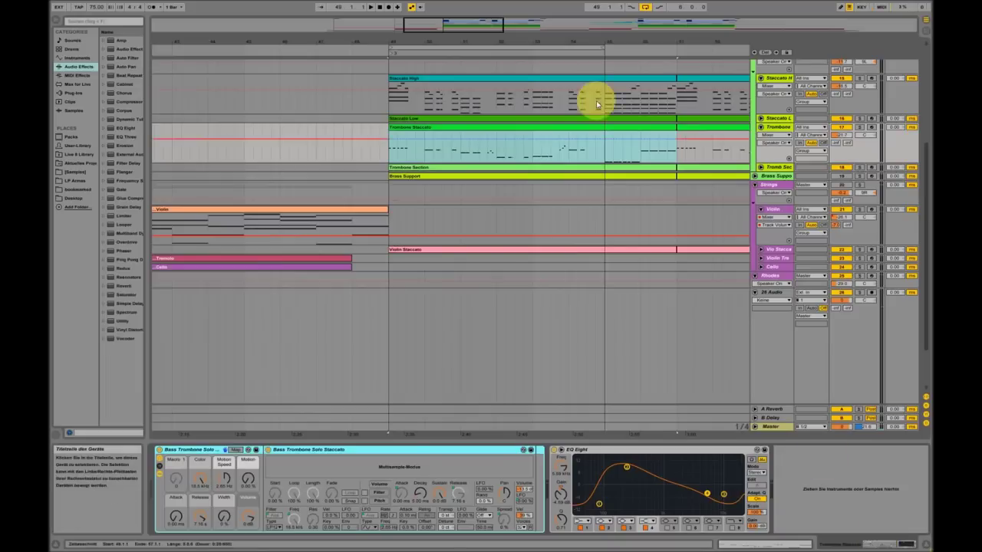
pyautogui.click(760, 127)
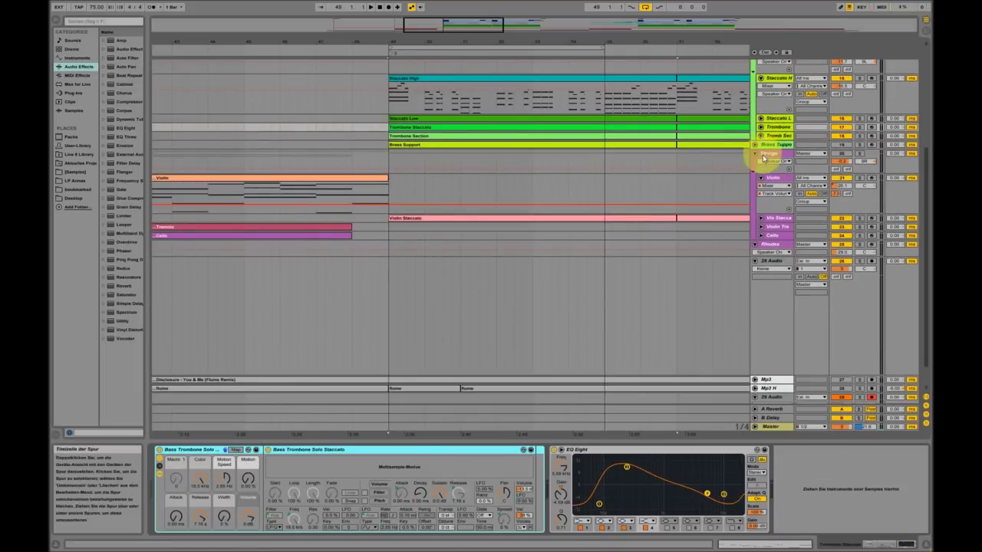
pyautogui.scroll(2, 762, 152)
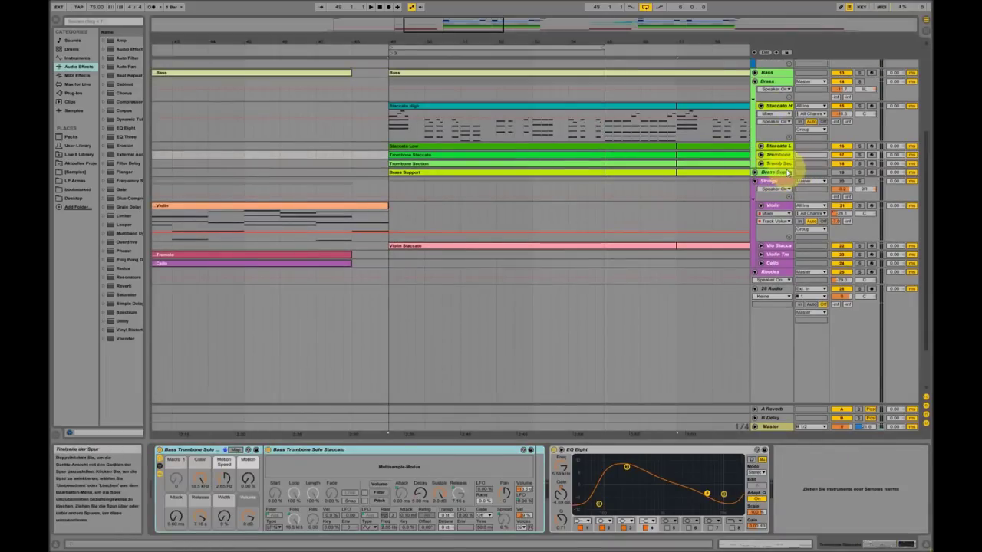
pyautogui.click(778, 172)
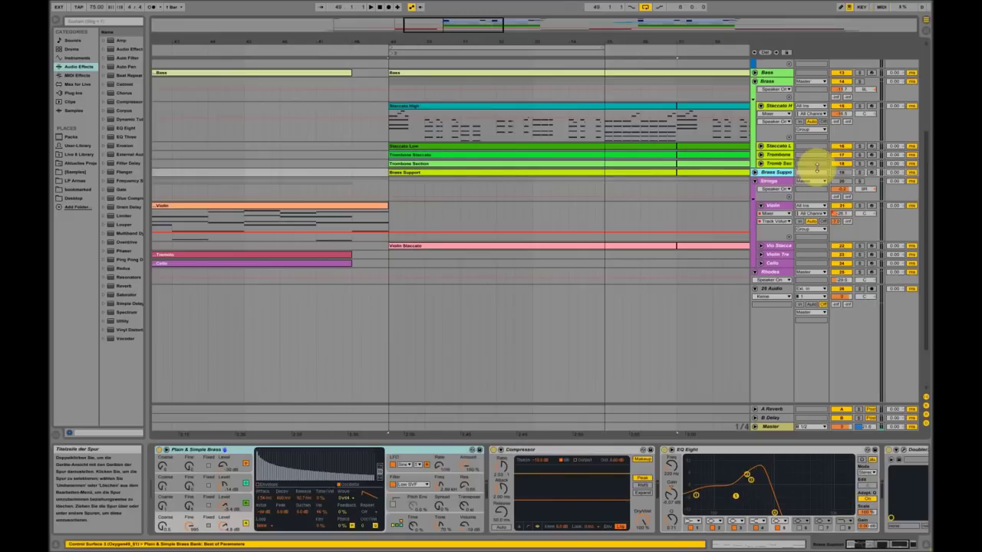
# Step: Unfold Brass Support, scroll through its clip's piano roll, then fold the track again
pyautogui.click(755, 172)
pyautogui.doubleClick(474, 174)
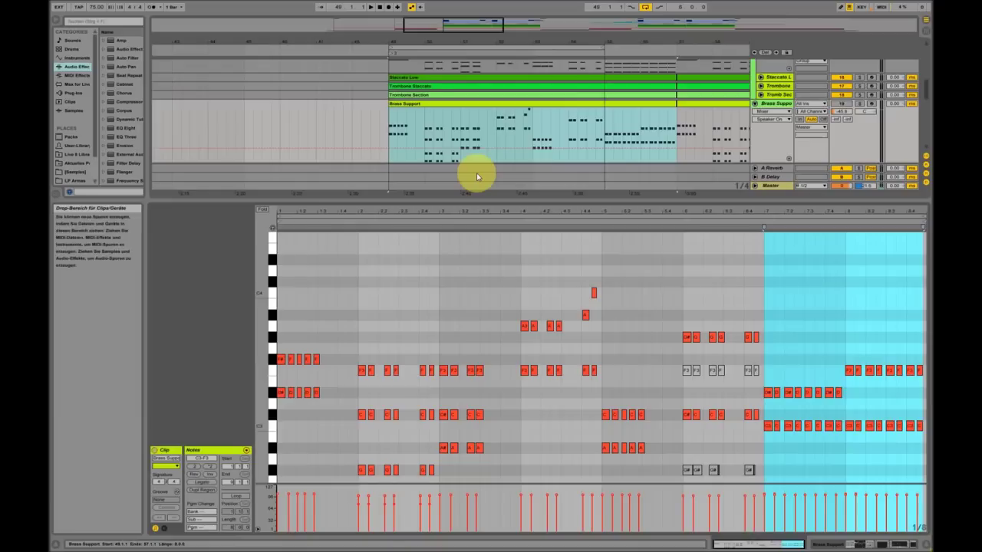
pyautogui.scroll(-5, 258, 372)
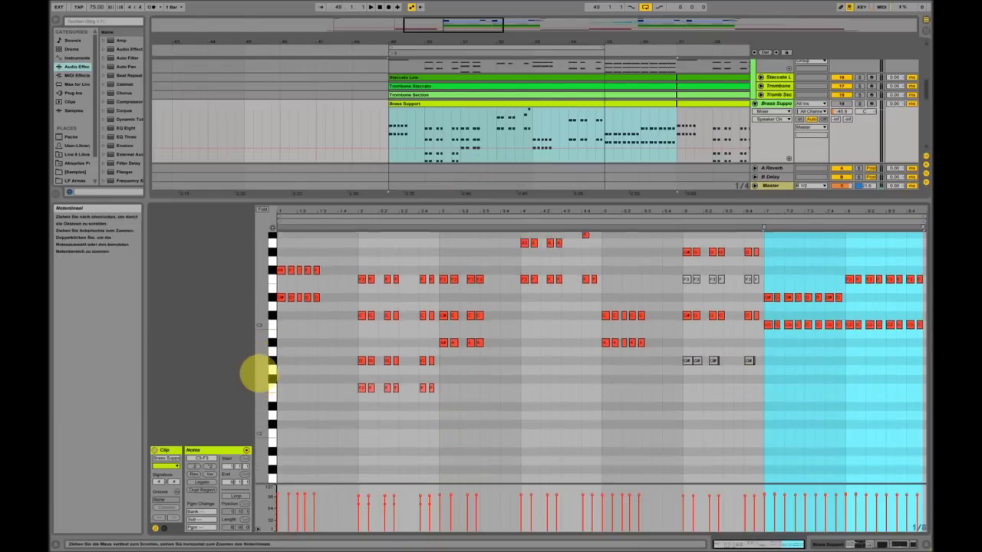
pyautogui.click(844, 110)
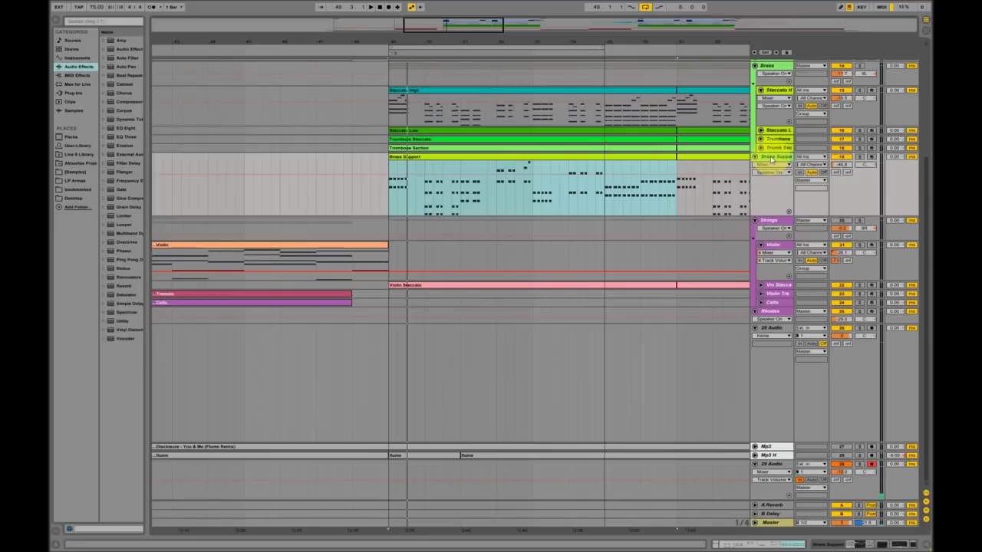
pyautogui.click(756, 157)
pyautogui.scroll(2, 765, 219)
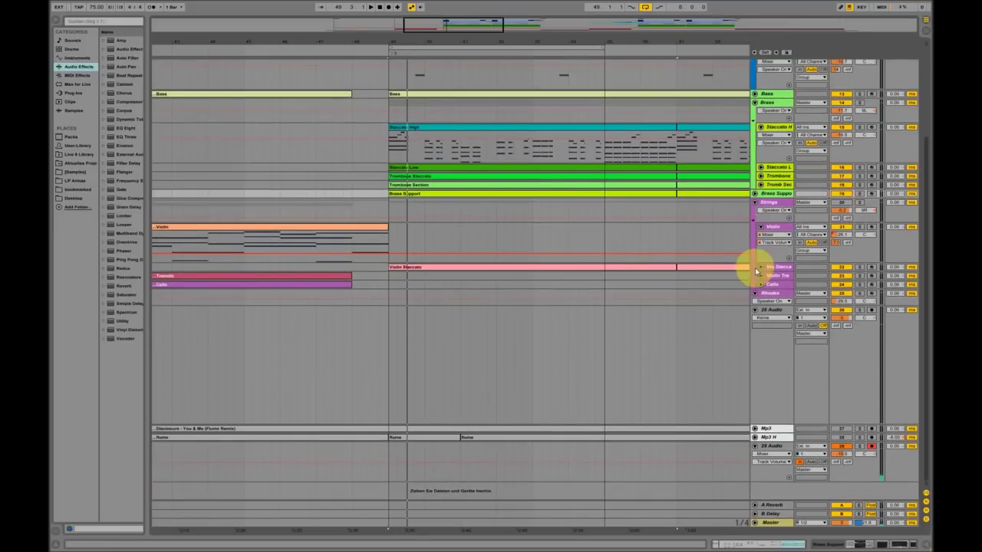
# Step: Unfold Violin Staccato and play its clip's notes, then show its Kontakt, EQ Eight and Reverb chain
pyautogui.click(761, 270)
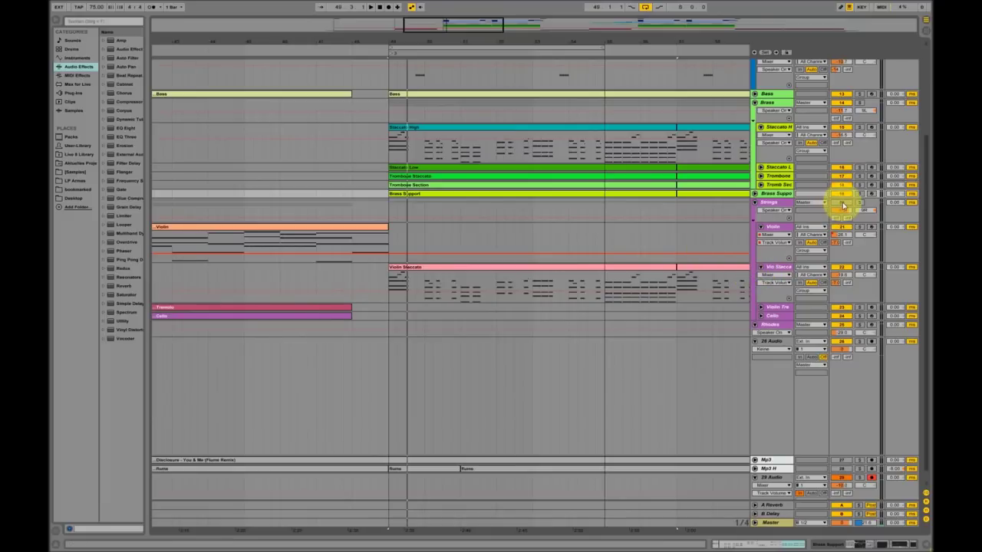
pyautogui.click(397, 267)
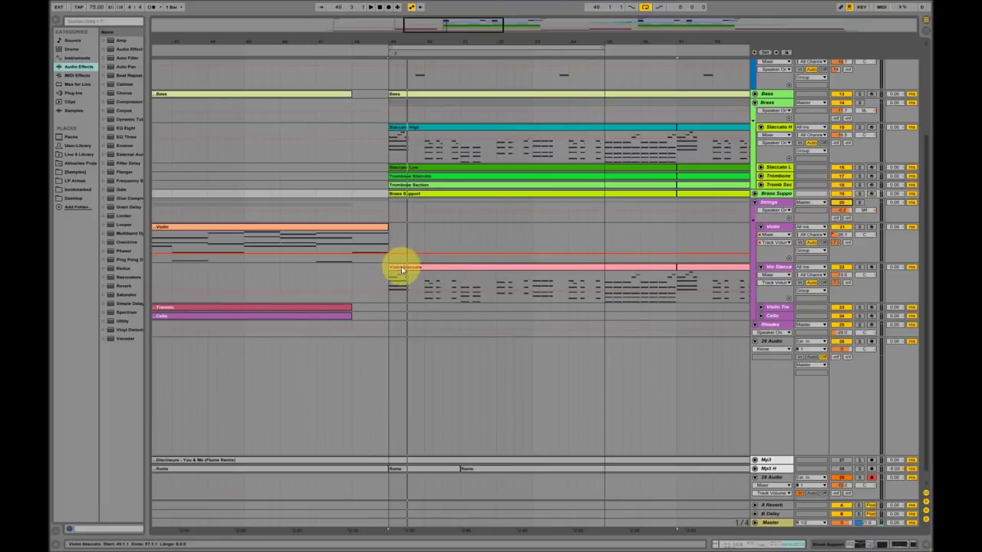
pyautogui.doubleClick(402, 268)
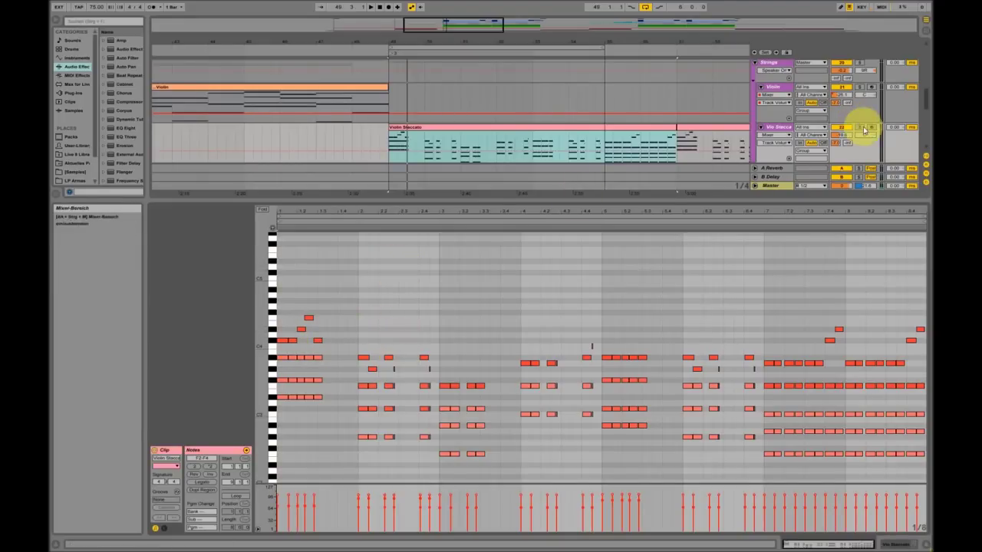
pyautogui.press('space')
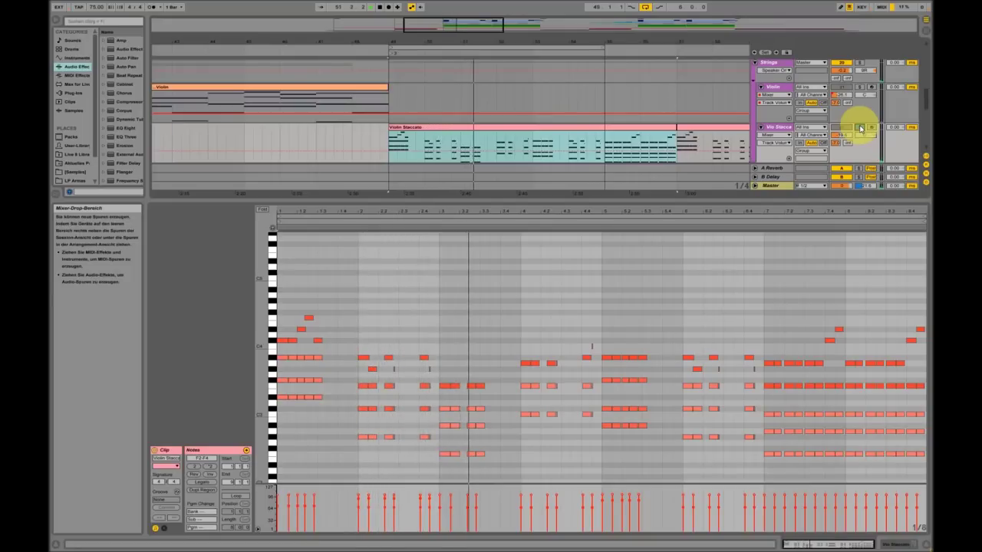
pyautogui.click(895, 543)
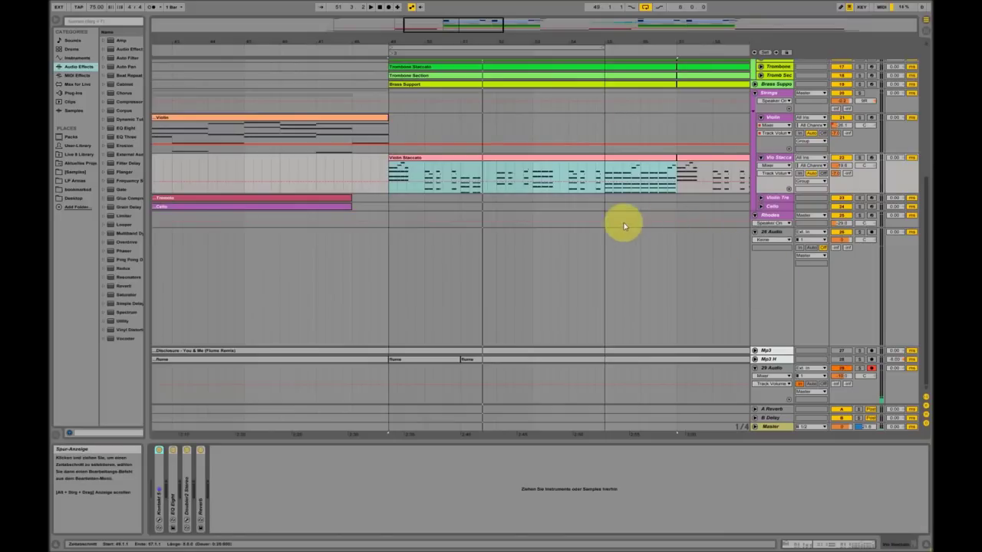
# Step: Fold the Strings group and extend the loop brace to cover more bars
pyautogui.scroll(3, 786, 222)
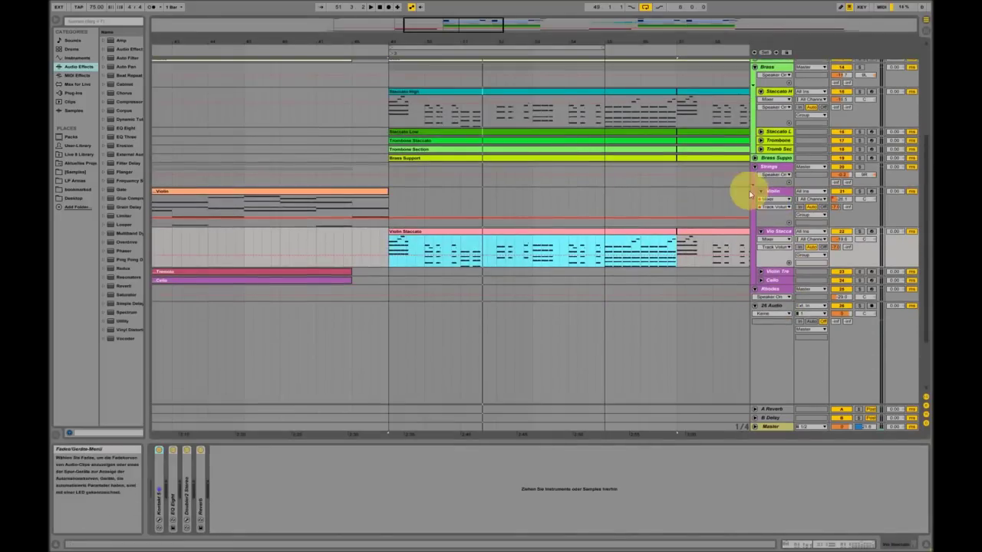
pyautogui.click(755, 149)
pyautogui.scroll(3, 542, 172)
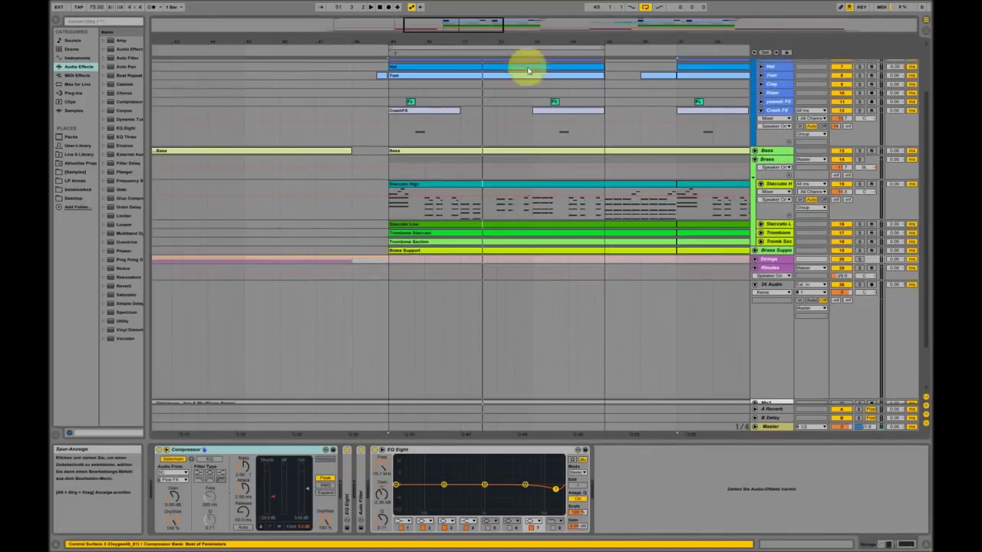
pyautogui.moveTo(499, 31); pyautogui.dragTo(499, 33)
pyautogui.scroll(1, 512, 181)
pyautogui.scroll(2, 514, 176)
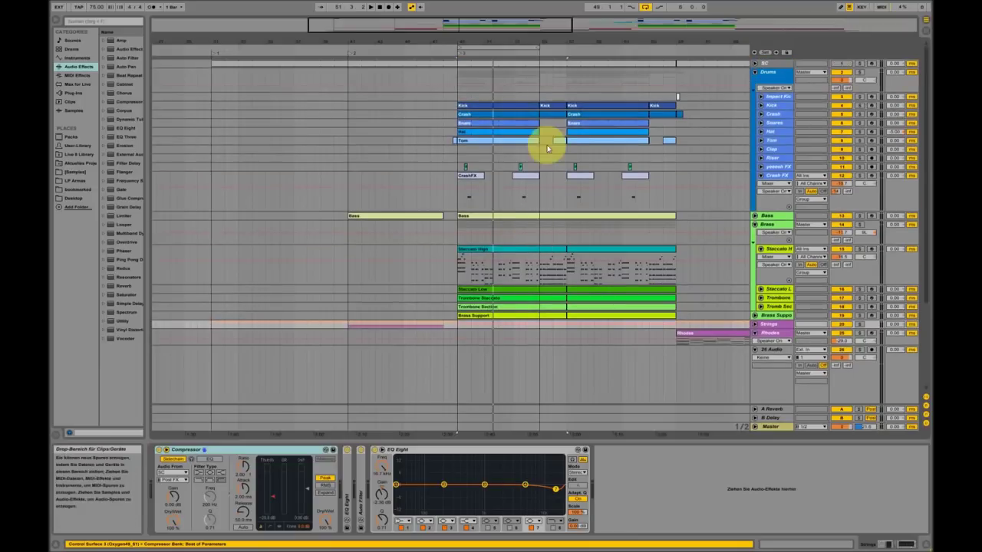
pyautogui.moveTo(567, 52); pyautogui.dragTo(677, 48)
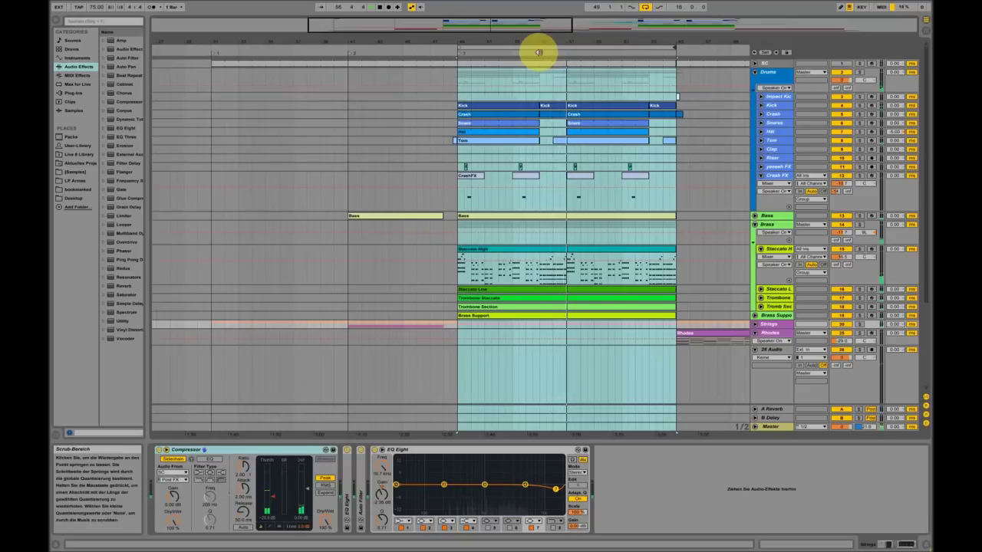
# Step: Unfold the Tom track, inspect its clip's notes, then return to the Tom device chain
pyautogui.click(762, 141)
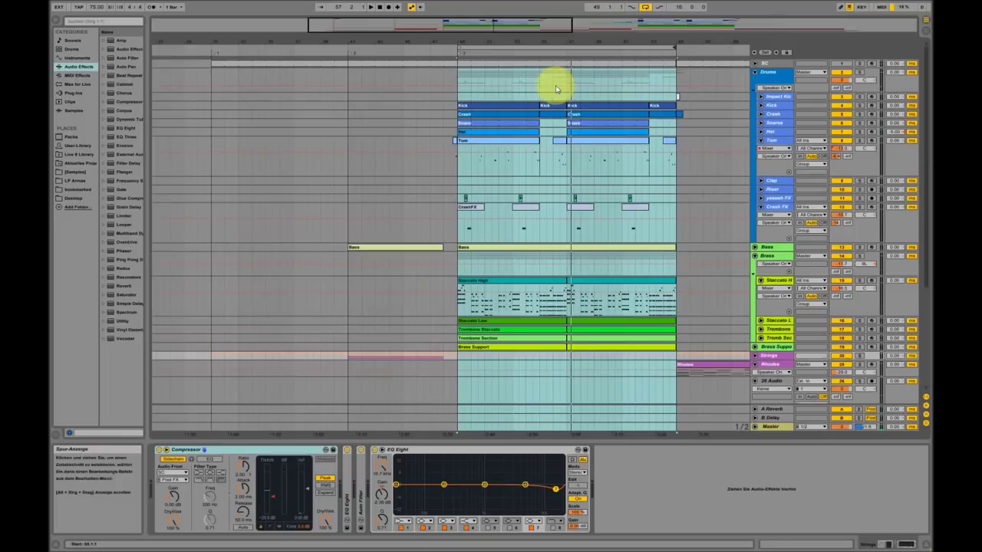
pyautogui.moveTo(563, 39); pyautogui.dragTo(570, 171)
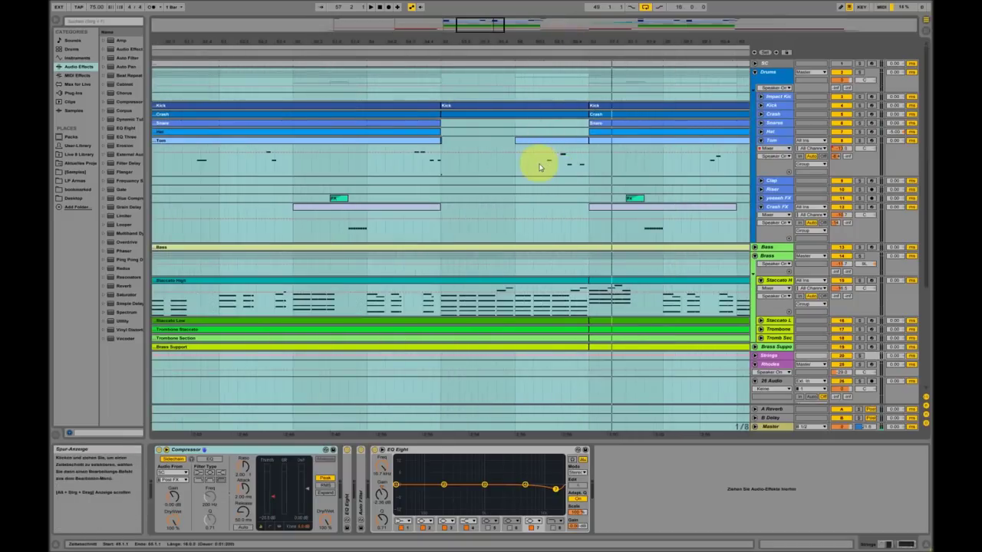
pyautogui.doubleClick(552, 145)
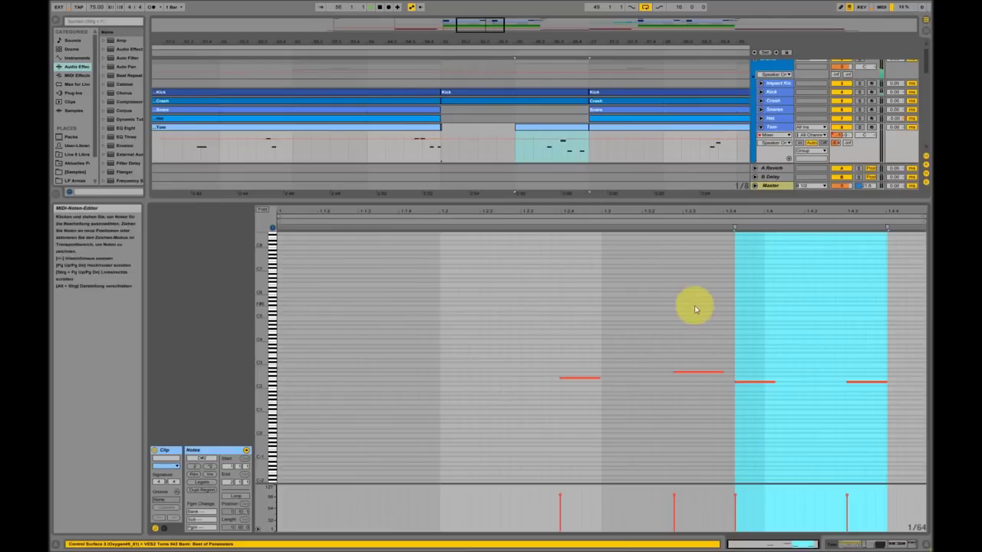
pyautogui.doubleClick(263, 393)
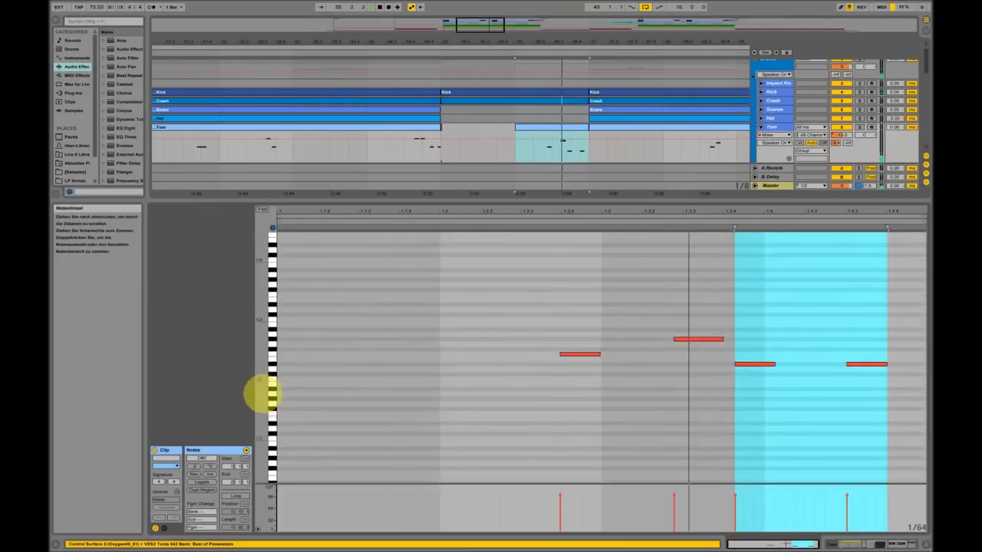
pyautogui.click(905, 544)
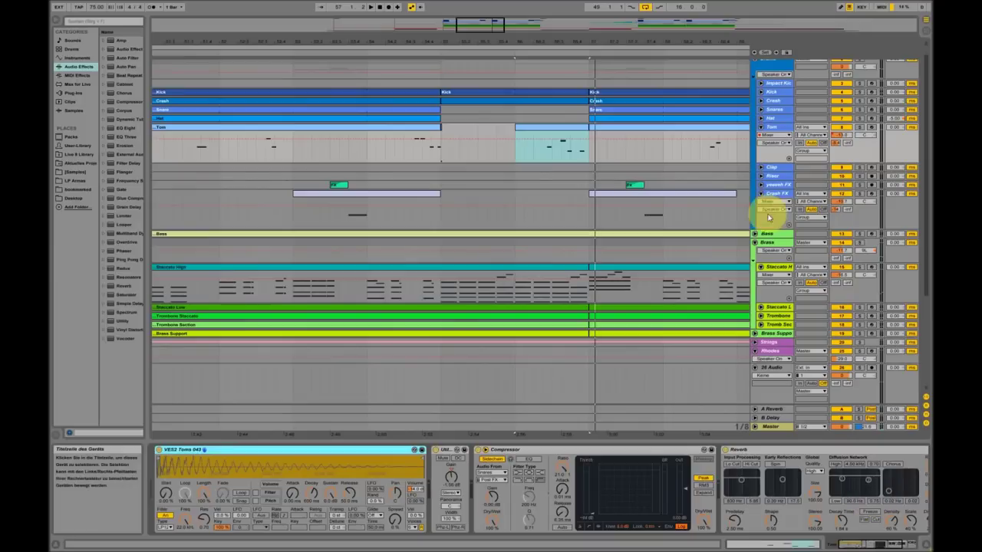
pyautogui.moveTo(609, 39); pyautogui.dragTo(605, 40)
# Step: Unfold the Strings group plus the Violin Tremolo and Cello tracks to show their notes
pyautogui.scroll(-3, 529, 184)
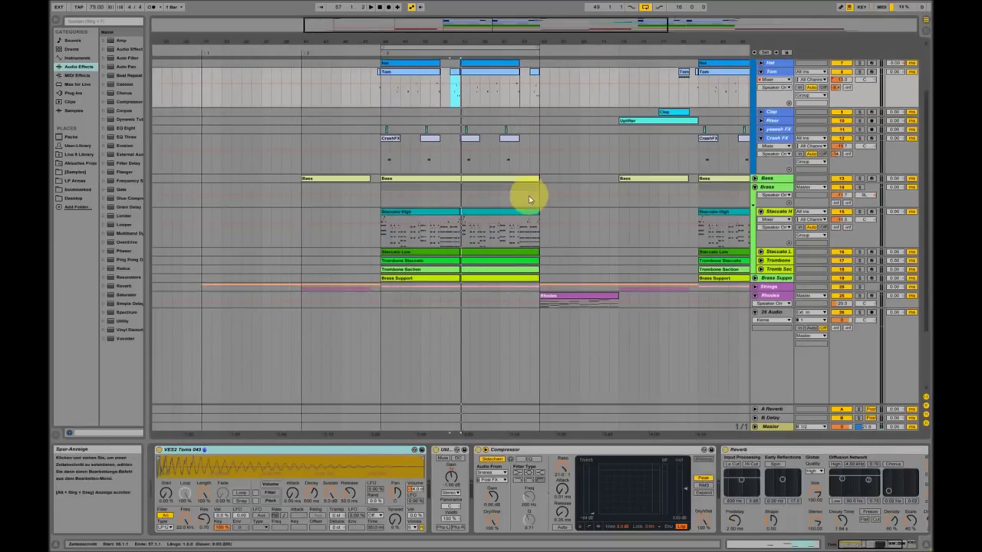
pyautogui.scroll(-1, 528, 198)
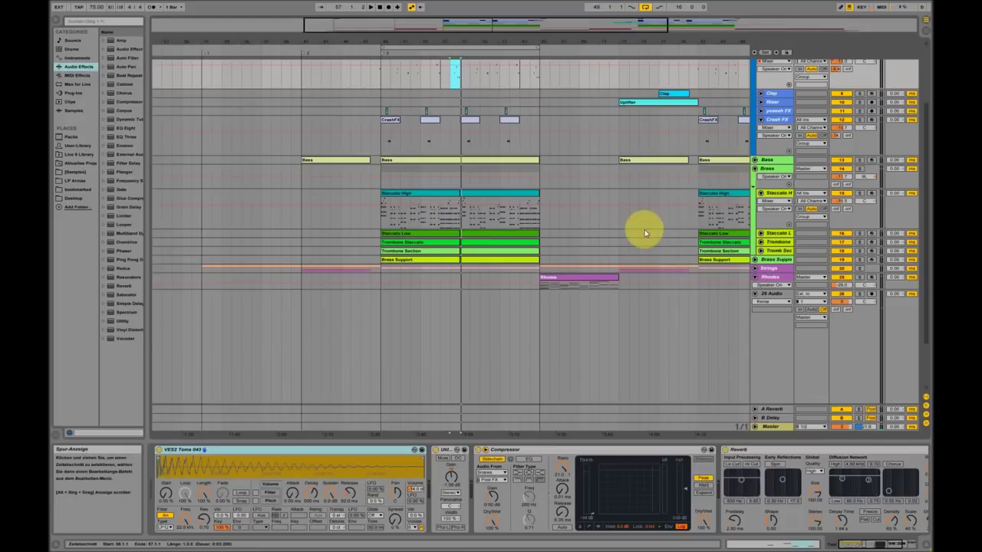
pyautogui.click(755, 268)
pyautogui.scroll(-3, 318, 172)
pyautogui.scroll(-3, 322, 170)
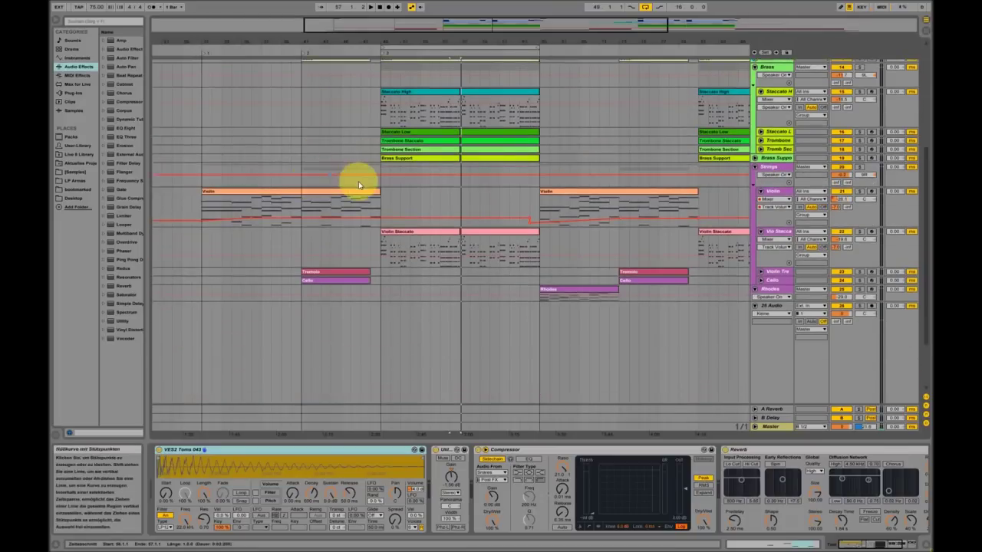
pyautogui.click(314, 206)
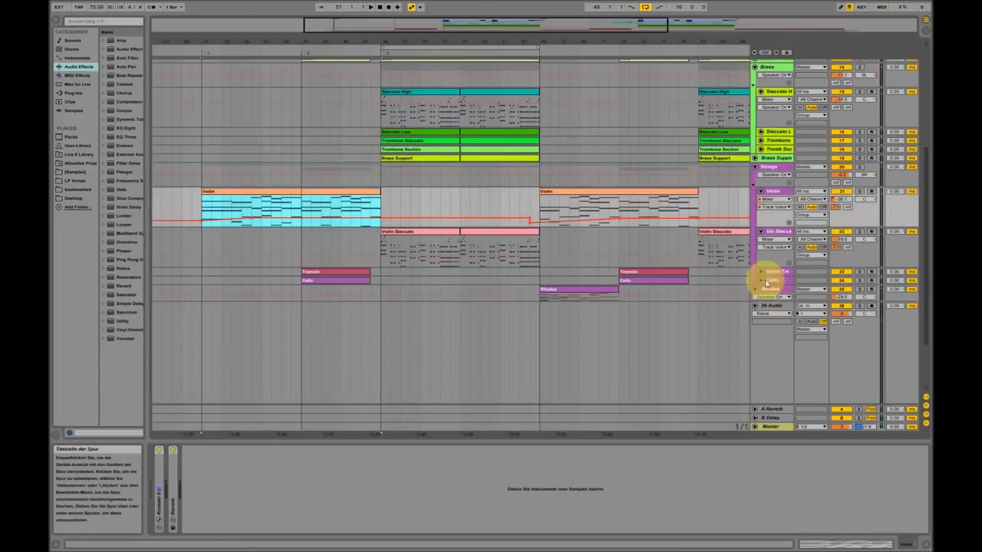
pyautogui.click(760, 271)
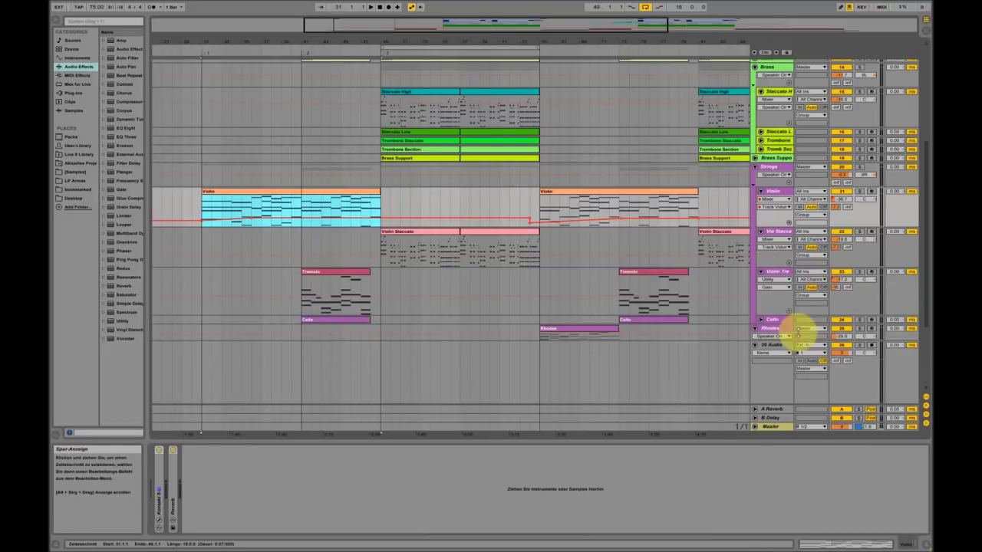
pyautogui.click(761, 320)
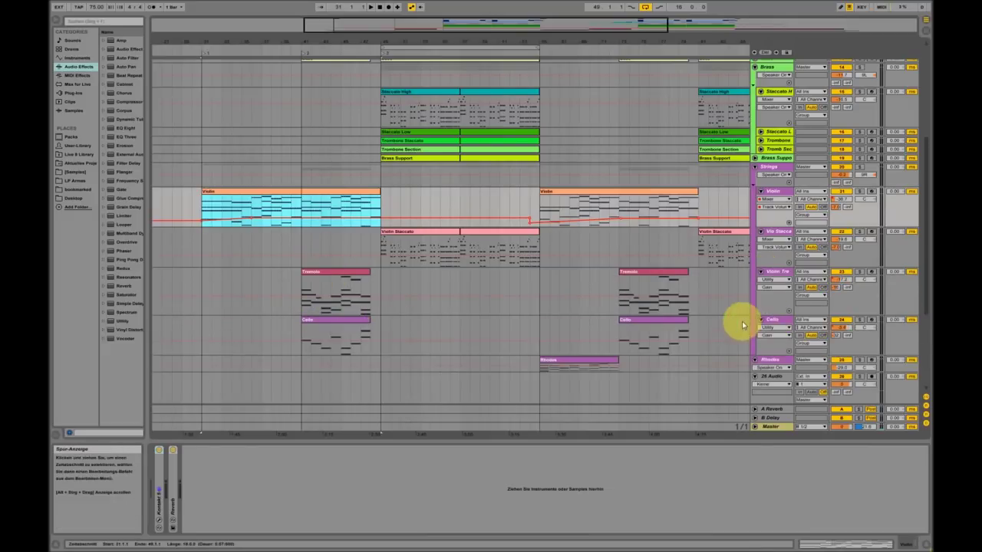
pyautogui.click(302, 246)
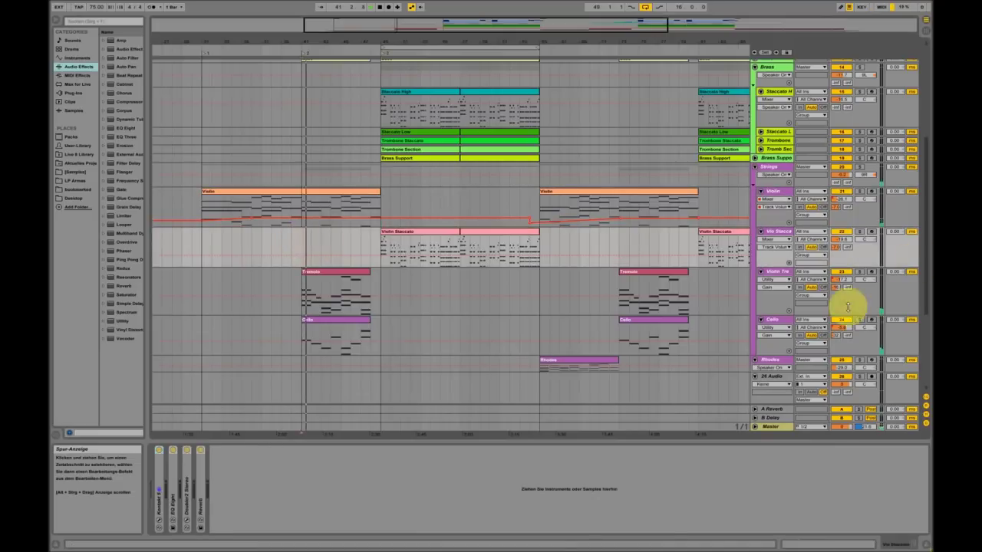
# Step: Solo Violin Tremolo and expand its Reverb and EQ Eight devices
pyautogui.click(859, 273)
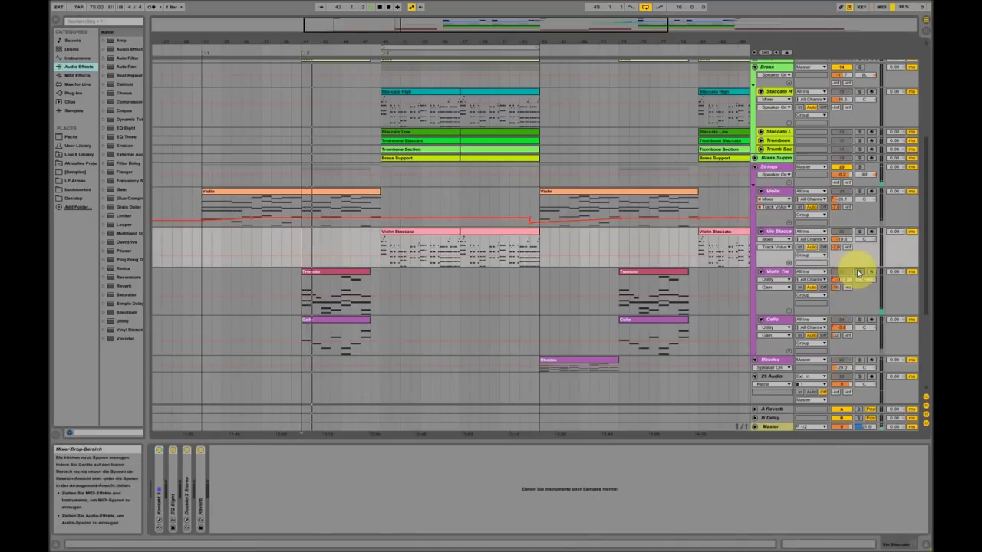
pyautogui.doubleClick(202, 471)
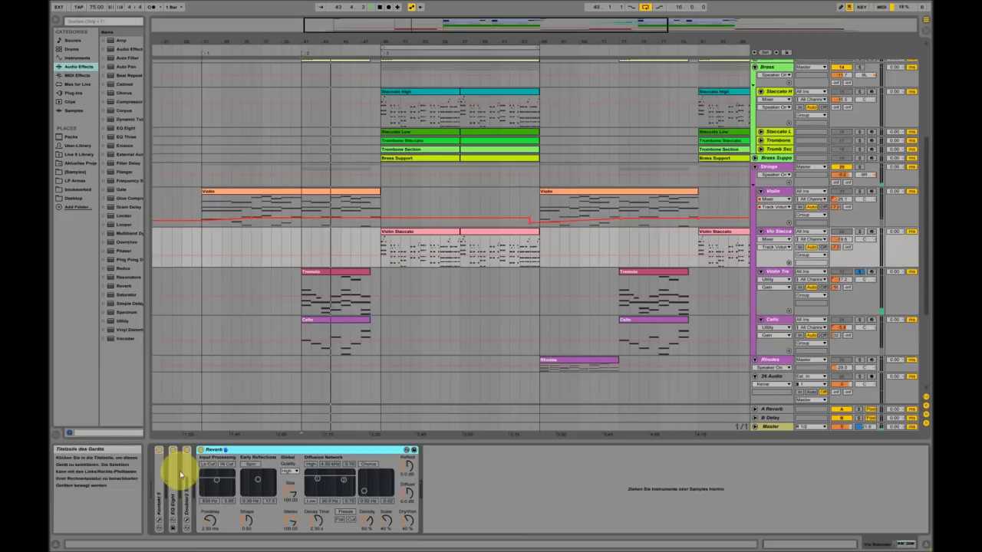
pyautogui.click(175, 475)
pyautogui.doubleClick(176, 475)
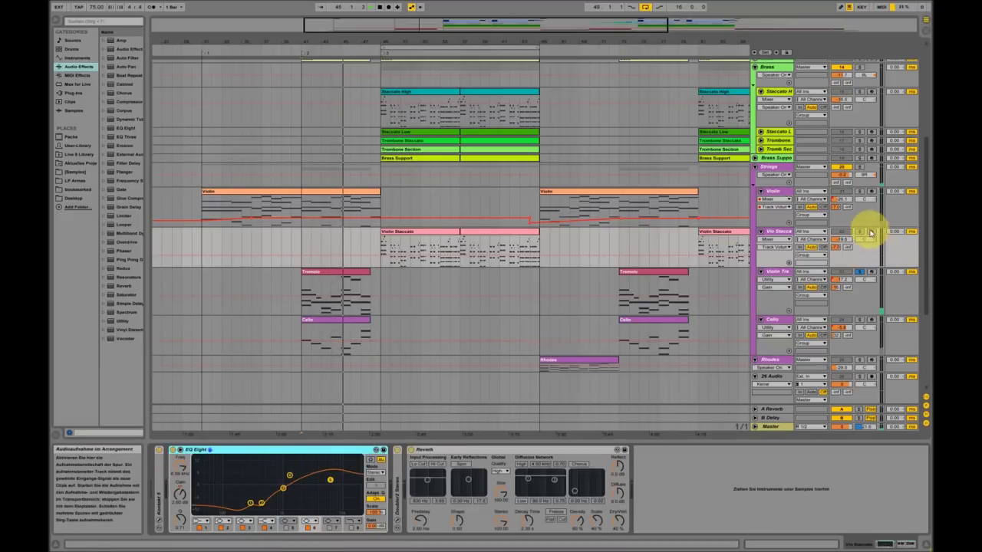
pyautogui.click(784, 275)
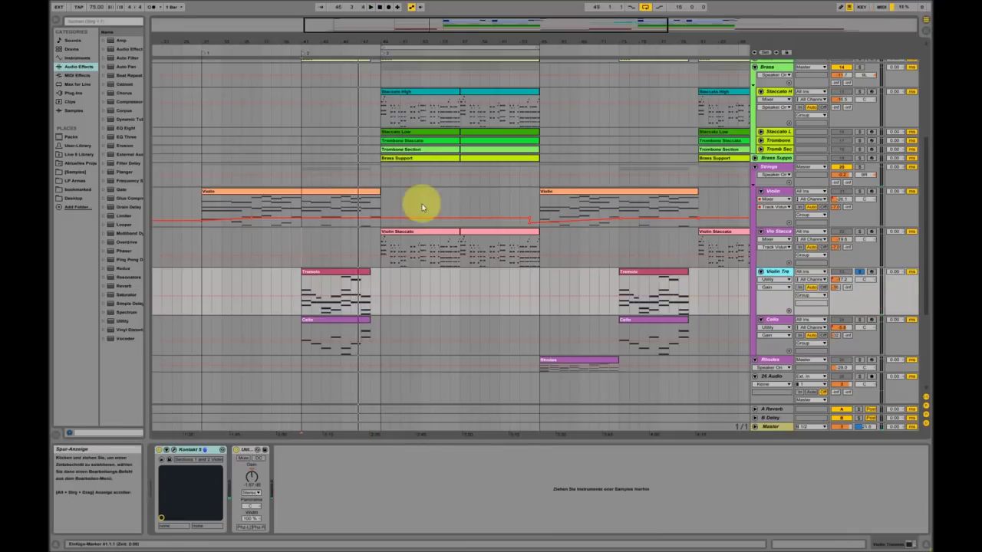
# Step: Solo the Violin track and review its clip's MIDI notes
pyautogui.click(774, 191)
pyautogui.click(858, 192)
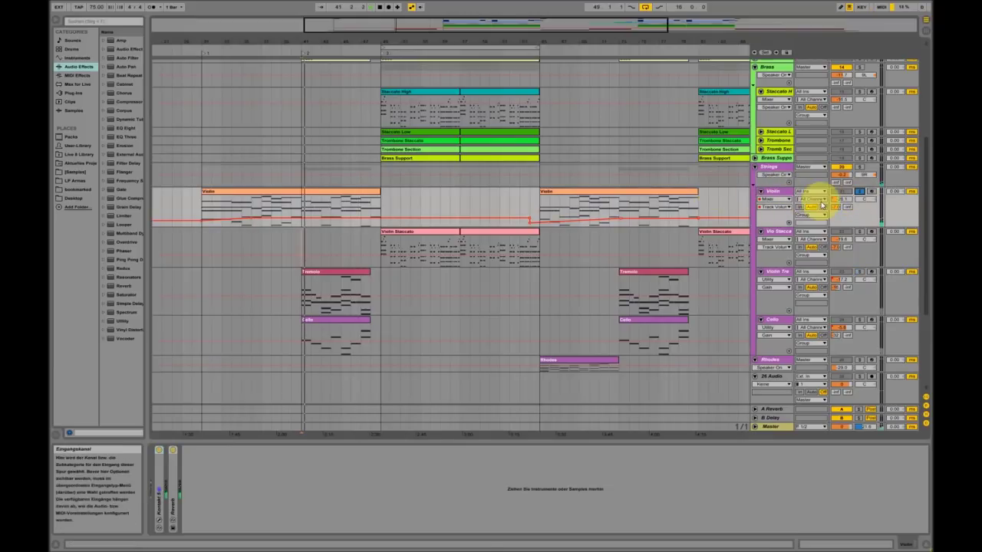
pyautogui.doubleClick(338, 196)
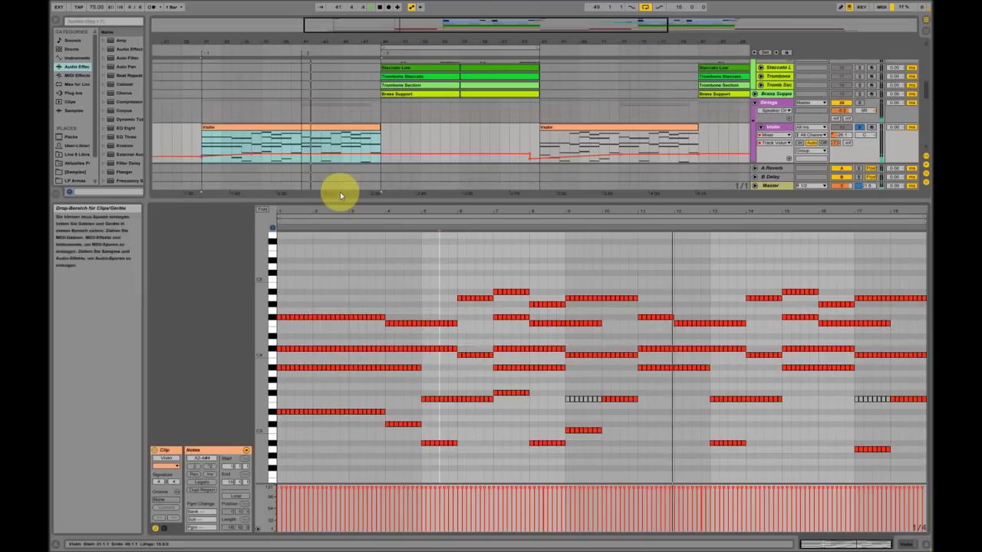
pyautogui.click(908, 545)
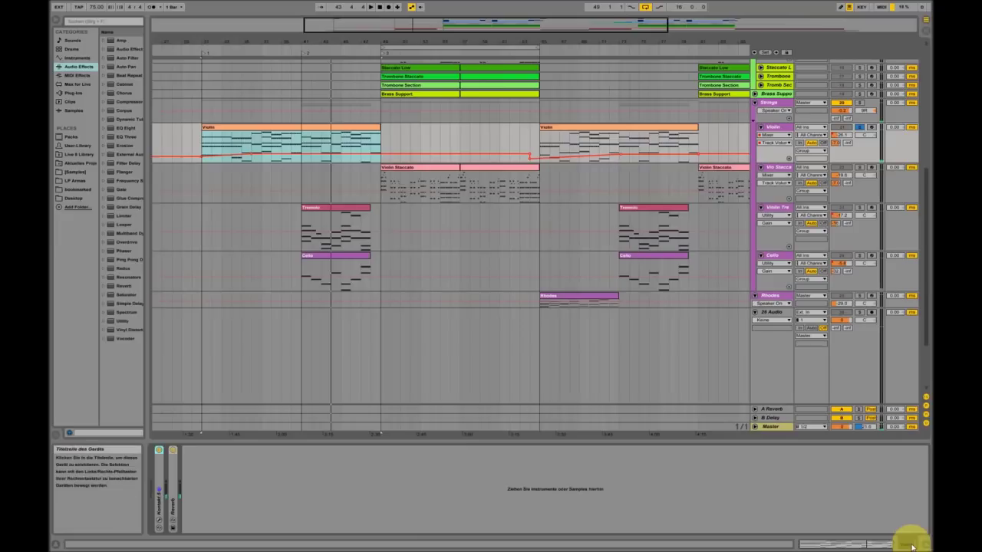
# Step: Audition the Cello on its own, unsolo it, and zoom the arrangement out
pyautogui.click(858, 255)
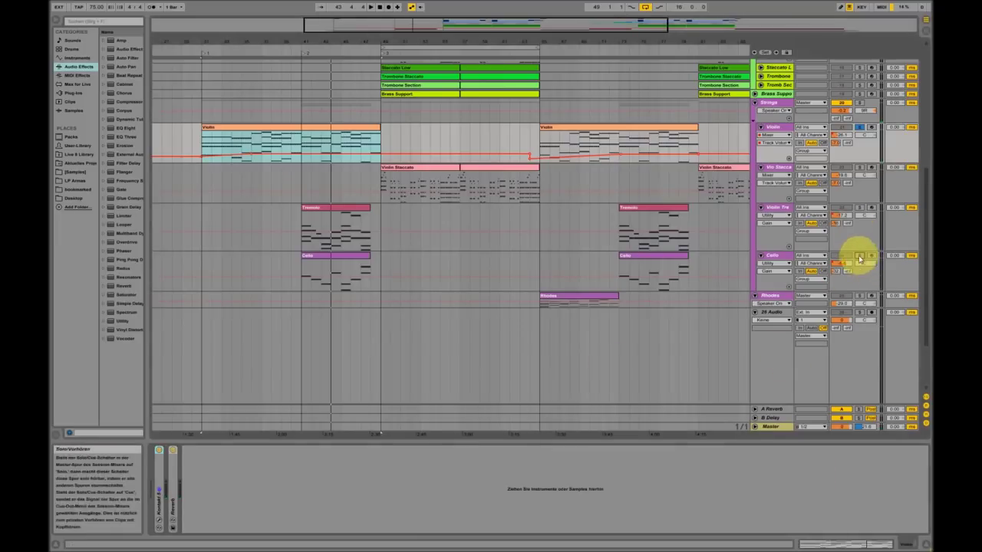
pyautogui.click(350, 261)
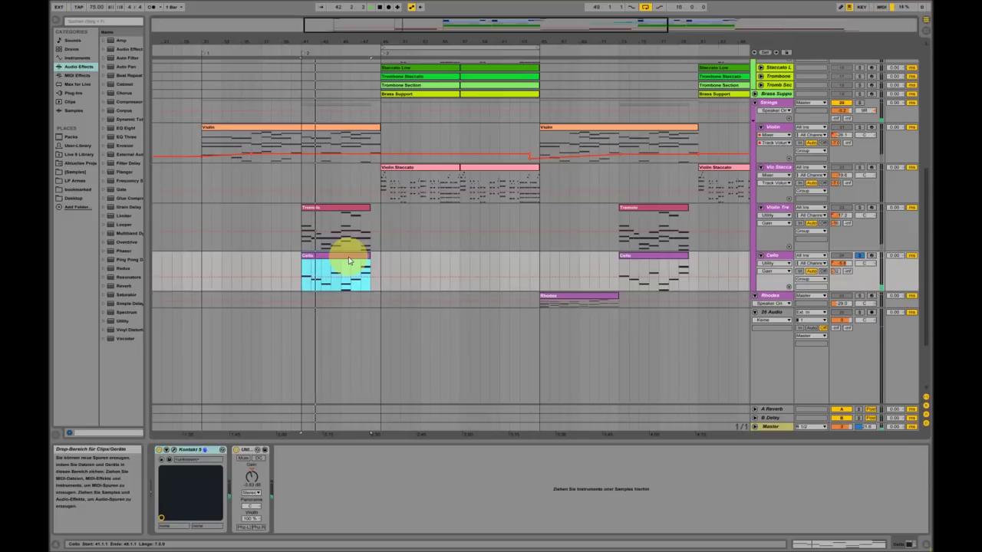
pyautogui.scroll(2, 774, 276)
pyautogui.click(859, 283)
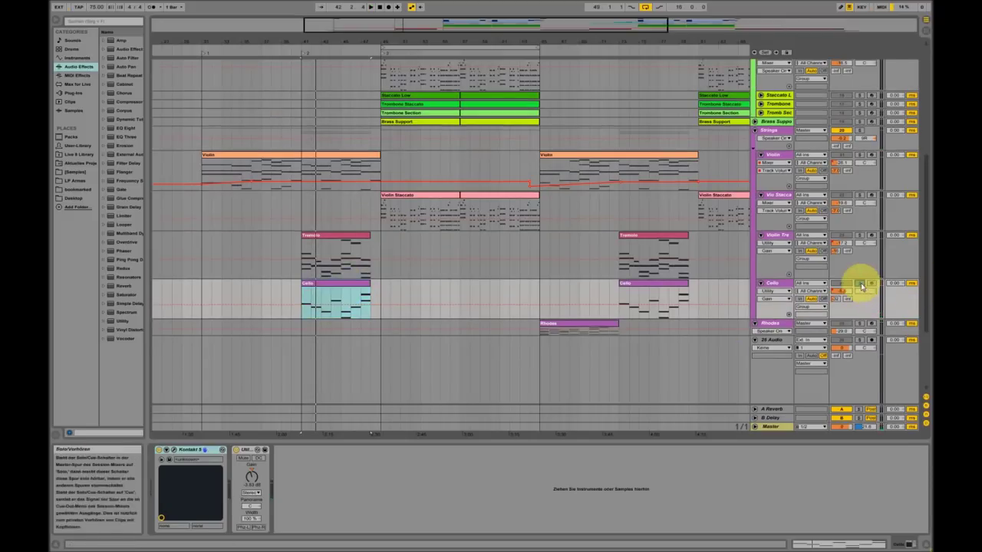
pyautogui.click(323, 214)
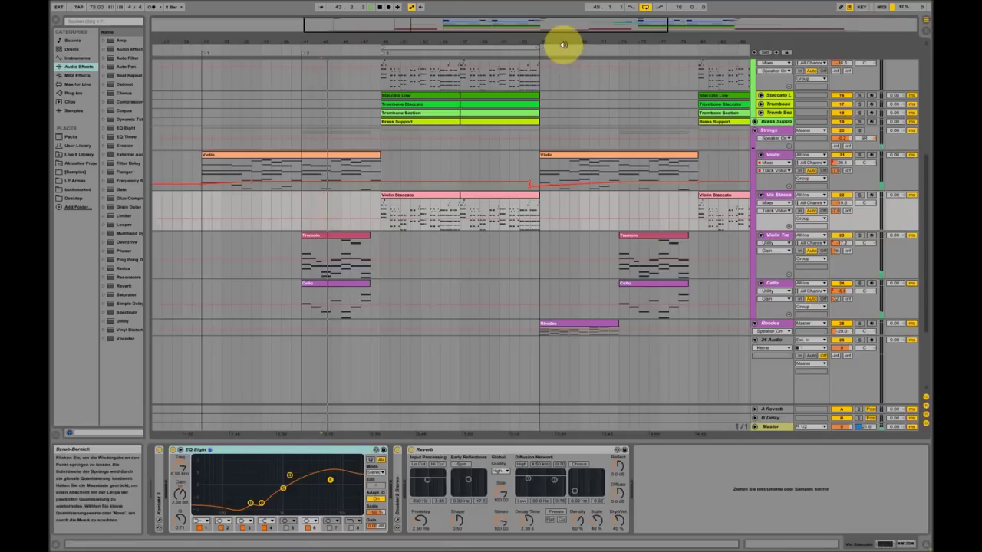
pyautogui.moveTo(563, 45); pyautogui.dragTo(715, 54)
pyautogui.scroll(4, 629, 284)
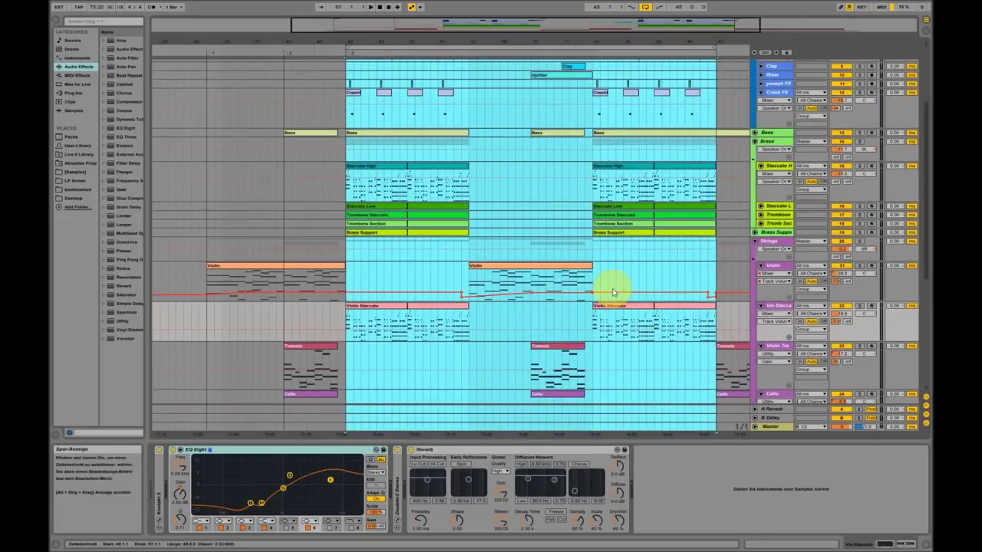
# Step: Make the Rhodes lane taller and open its clip's chord notes
pyautogui.scroll(-5, 598, 253)
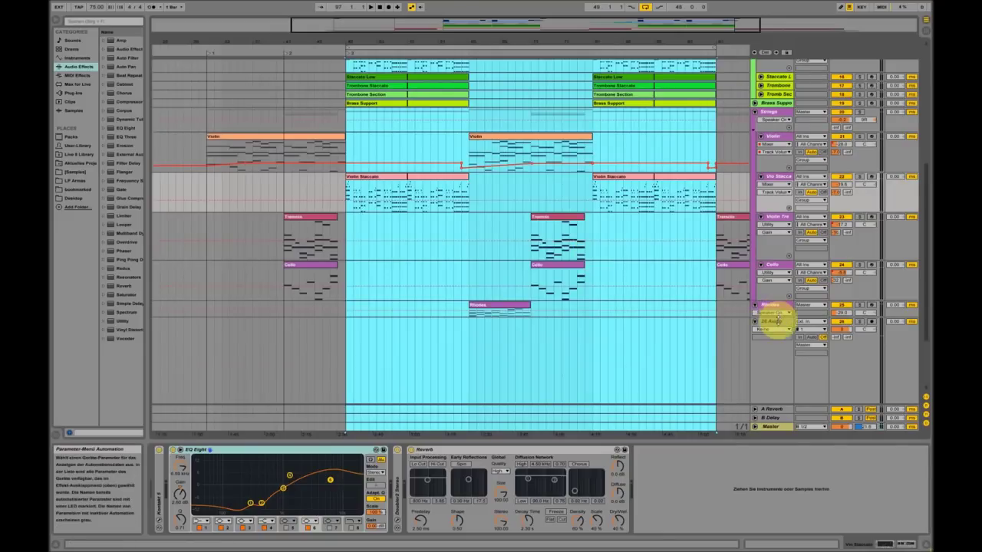
pyautogui.moveTo(776, 322); pyautogui.dragTo(772, 337)
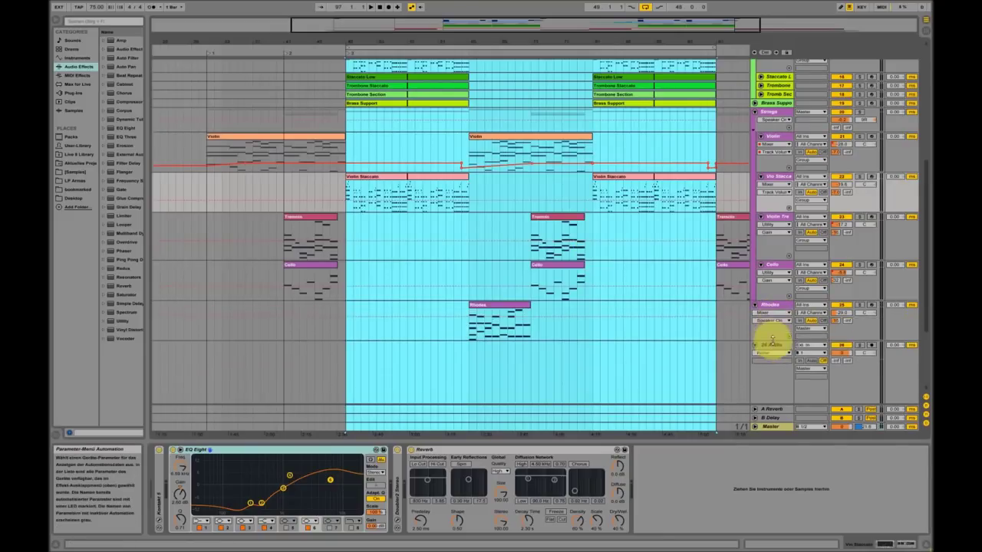
pyautogui.click(772, 303)
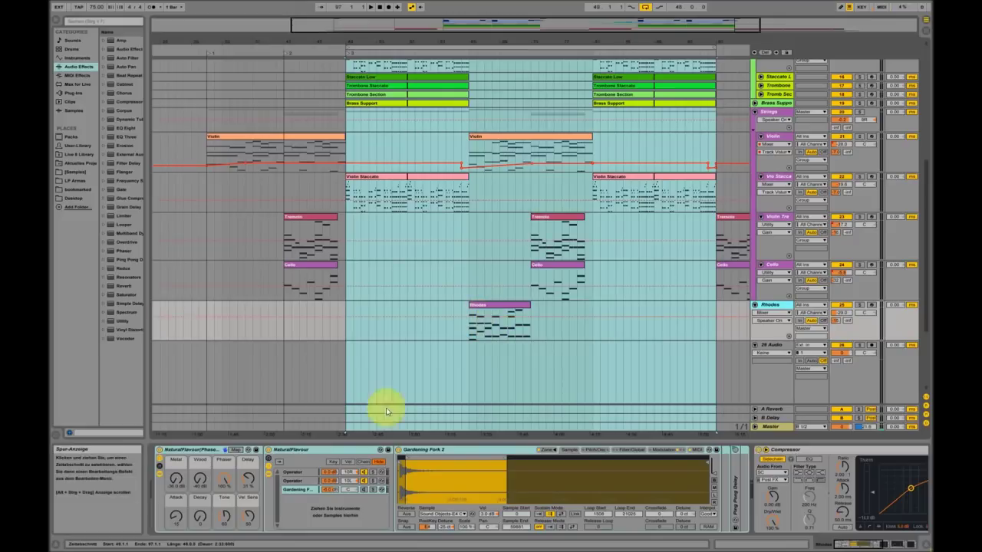
pyautogui.click(487, 308)
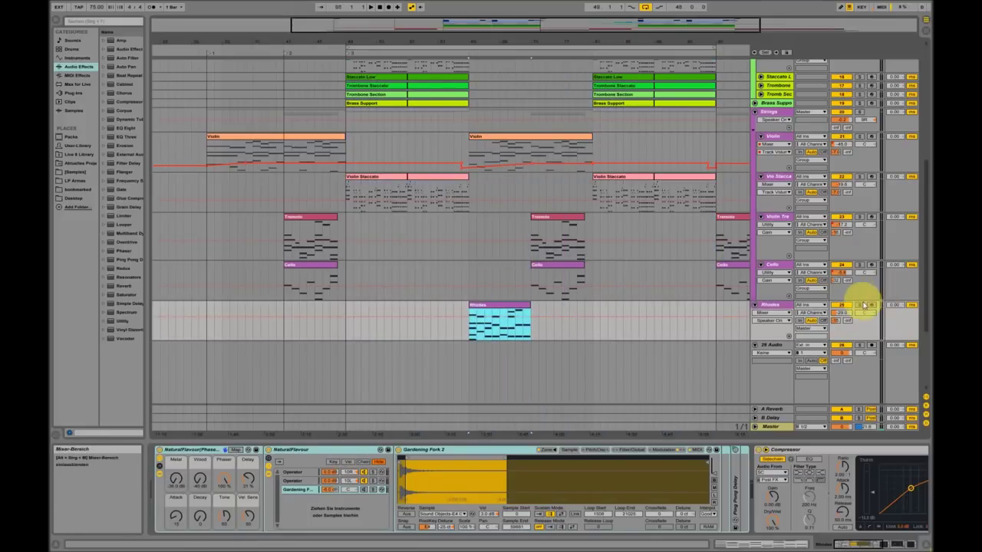
pyautogui.doubleClick(477, 308)
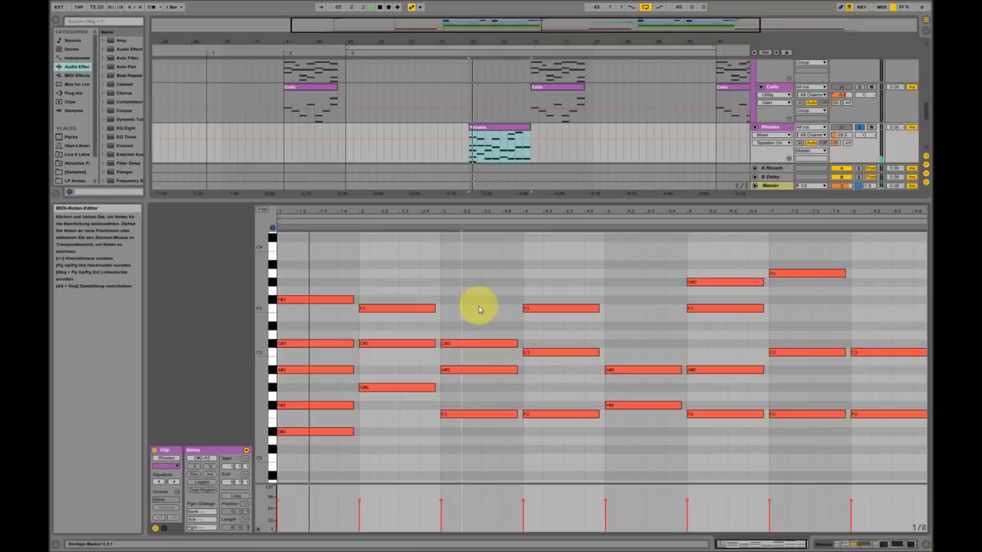
# Step: Hide the note editor, unsolo Rhodes, and play the arrangement from that point
pyautogui.click(926, 548)
pyautogui.scroll(2, 843, 311)
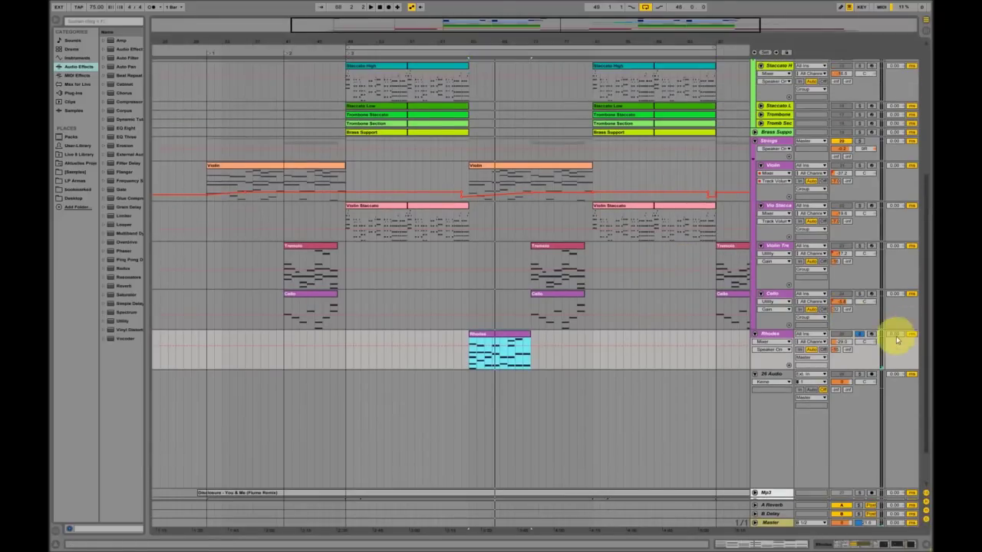
pyautogui.click(859, 334)
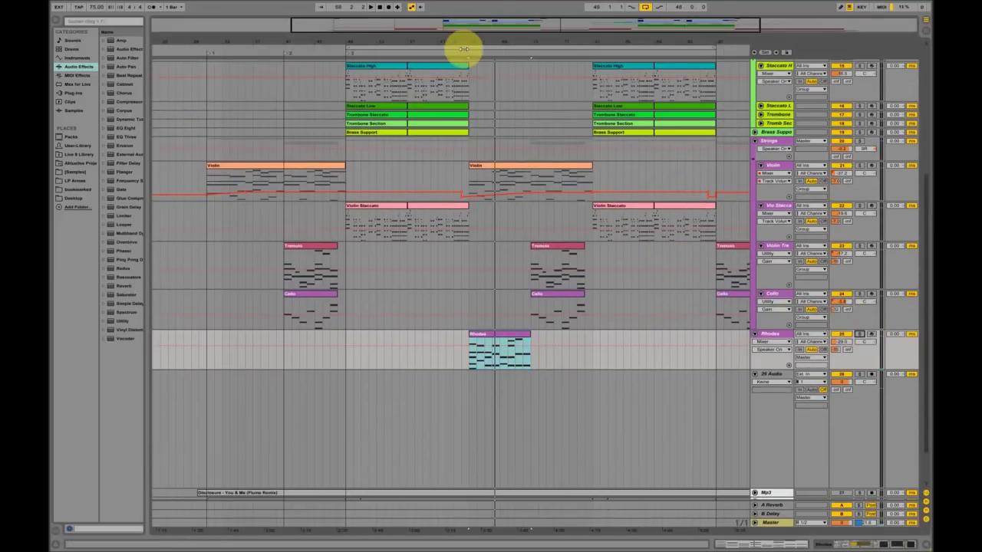
pyautogui.scroll(3, 471, 100)
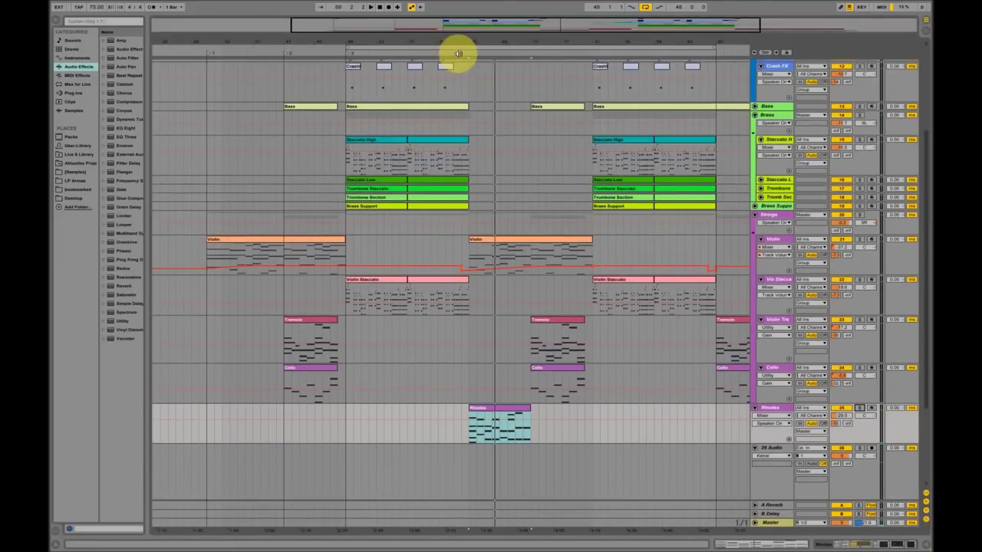
pyautogui.click(458, 54)
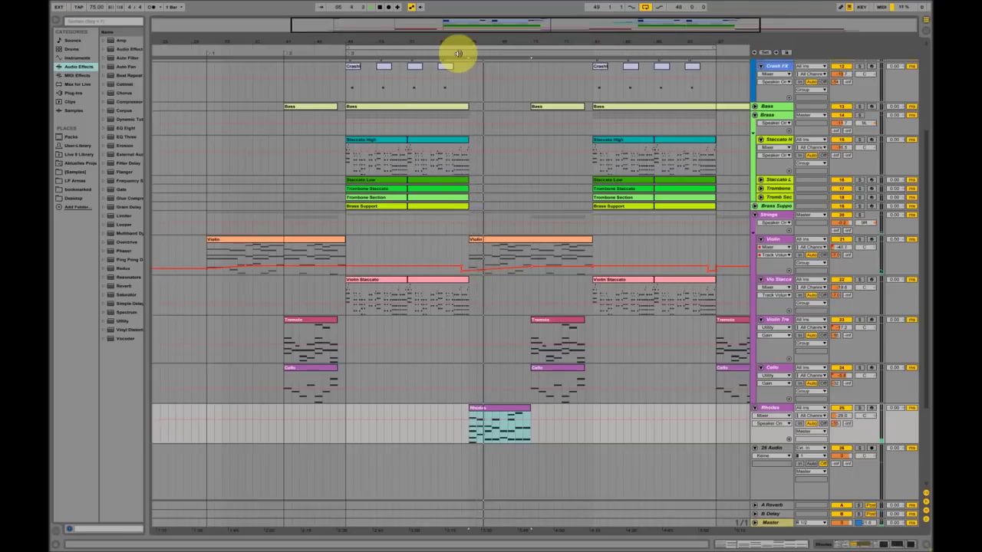
# Step: Zoom in and unfold the Riser and Clap tracks to show the Uplifter and Clap clips
pyautogui.scroll(4, 593, 208)
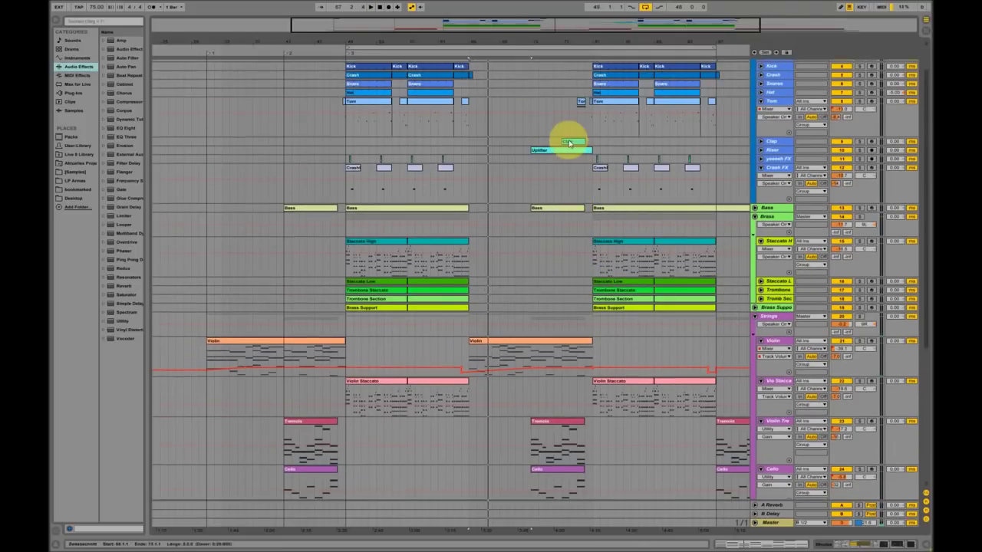
pyautogui.scroll(2, 590, 85)
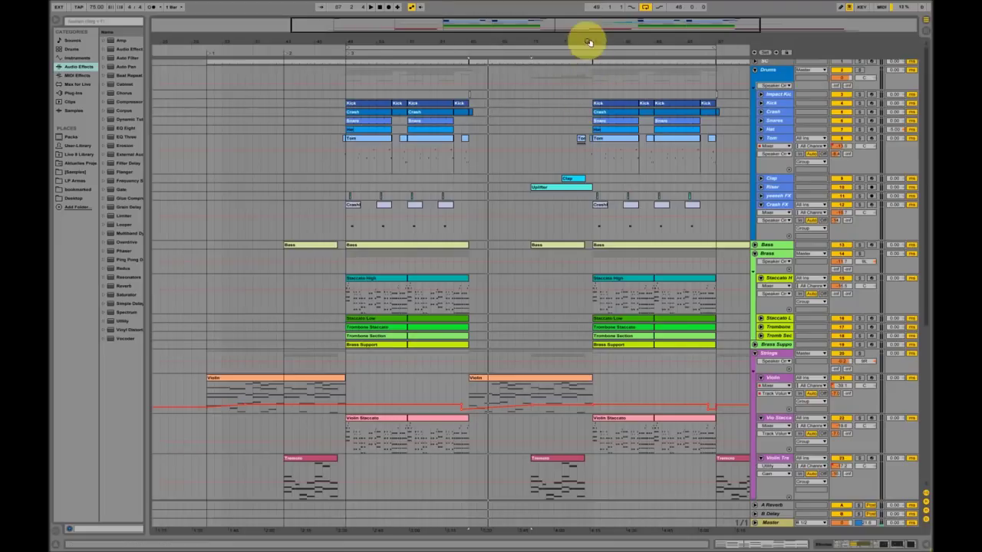
pyautogui.moveTo(587, 39); pyautogui.dragTo(627, 166)
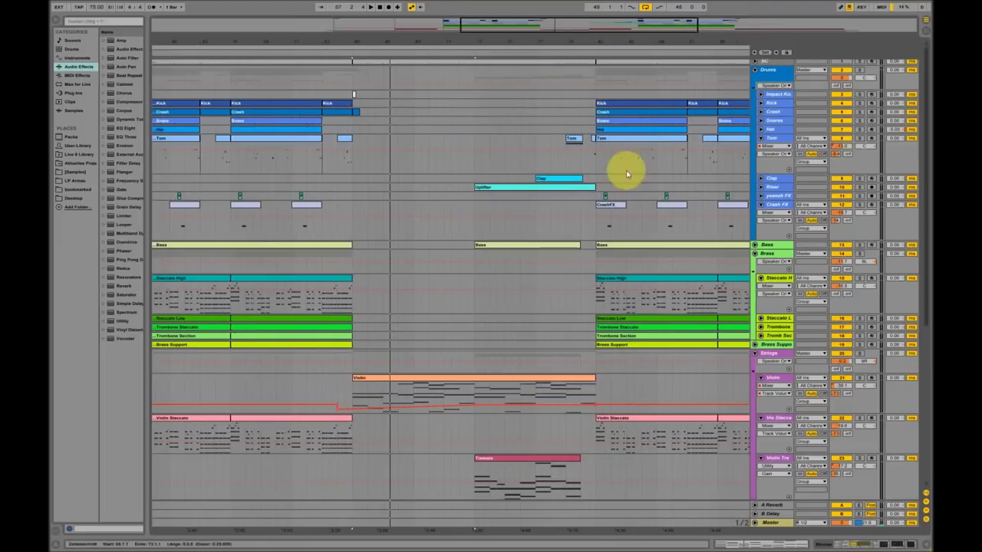
pyautogui.click(762, 190)
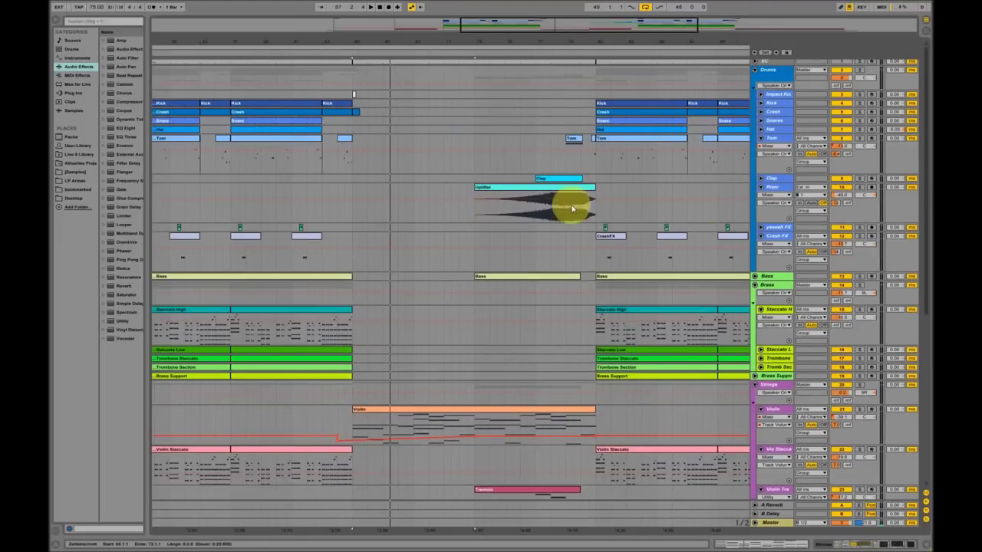
pyautogui.click(763, 178)
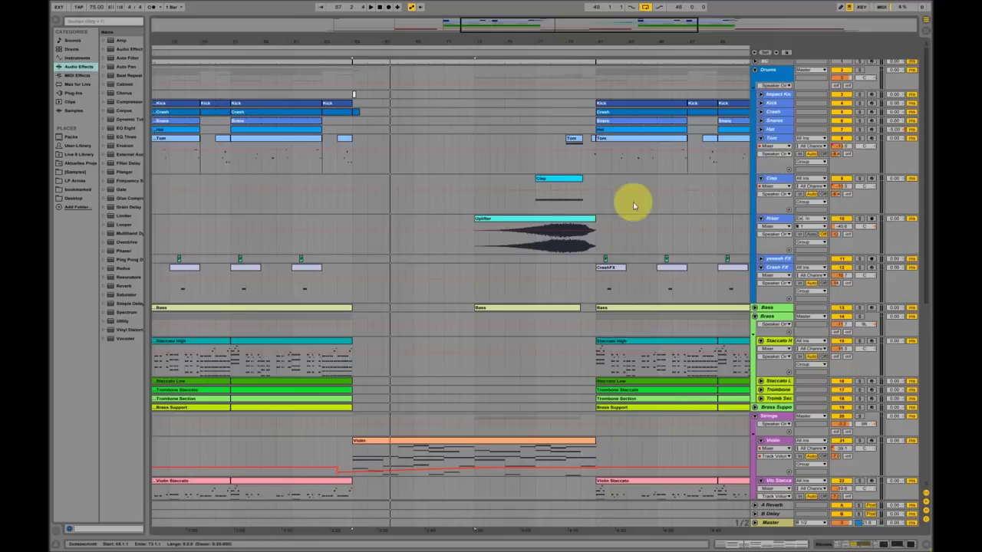
pyautogui.click(535, 181)
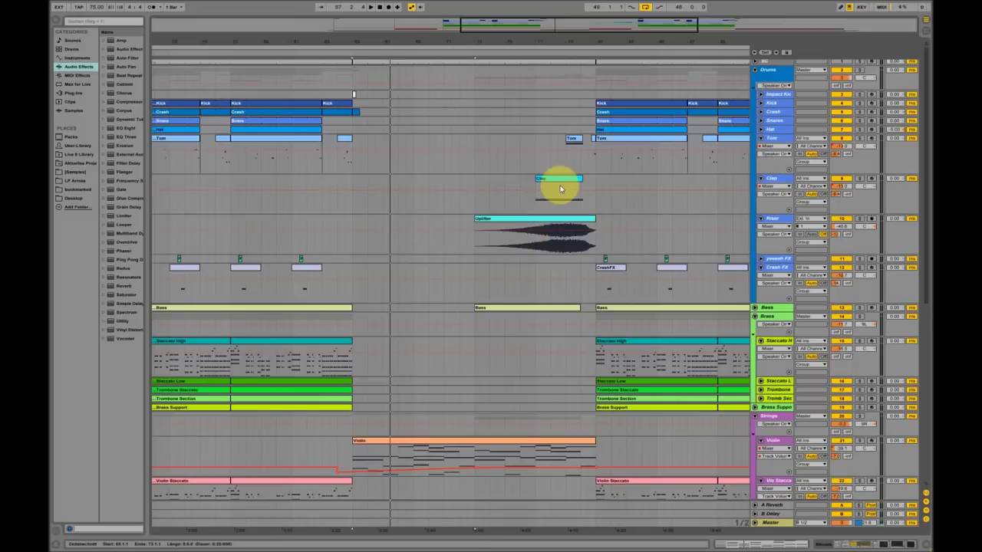
pyautogui.click(762, 322)
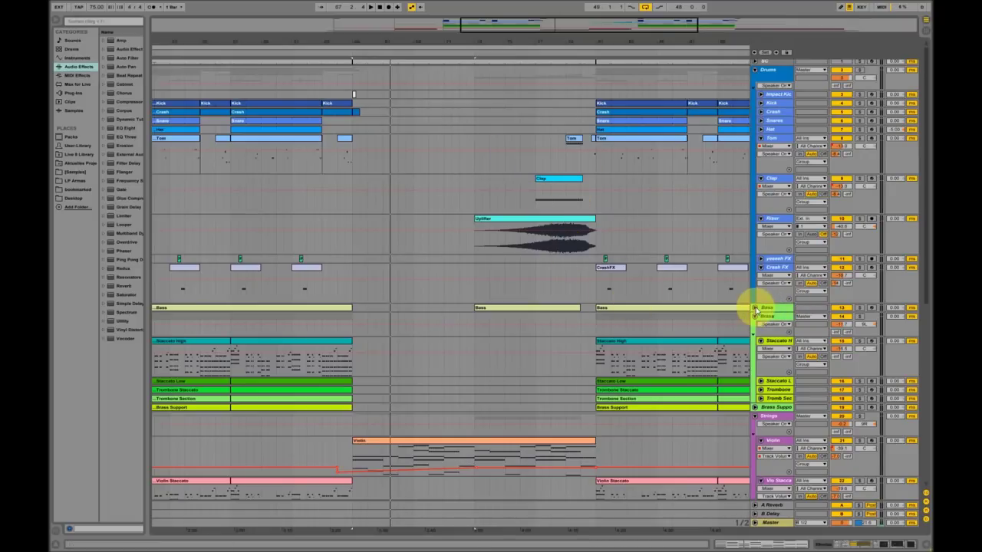
# Step: Unfold Bass, fit the middle clip's notes in the editor, then show its device chain
pyautogui.click(755, 308)
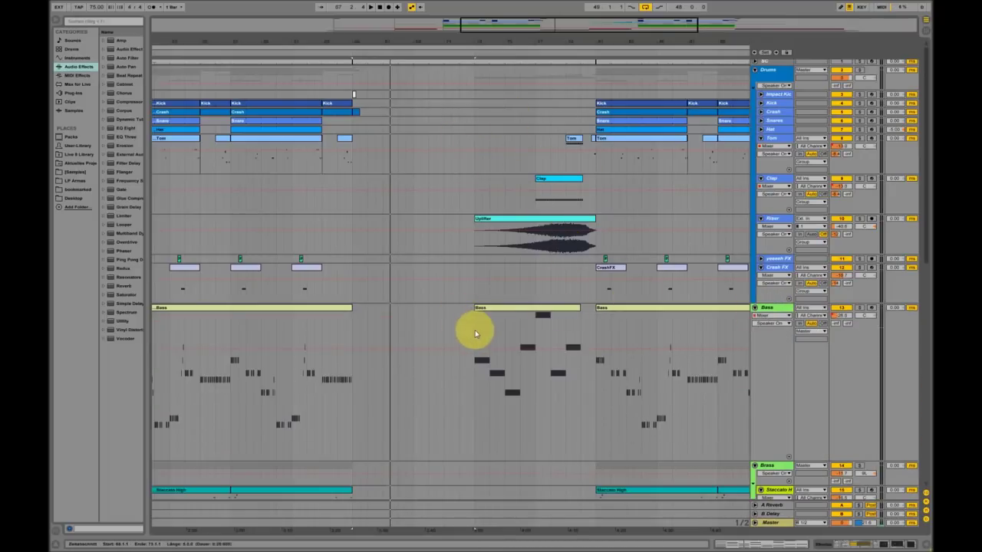
pyautogui.doubleClick(537, 321)
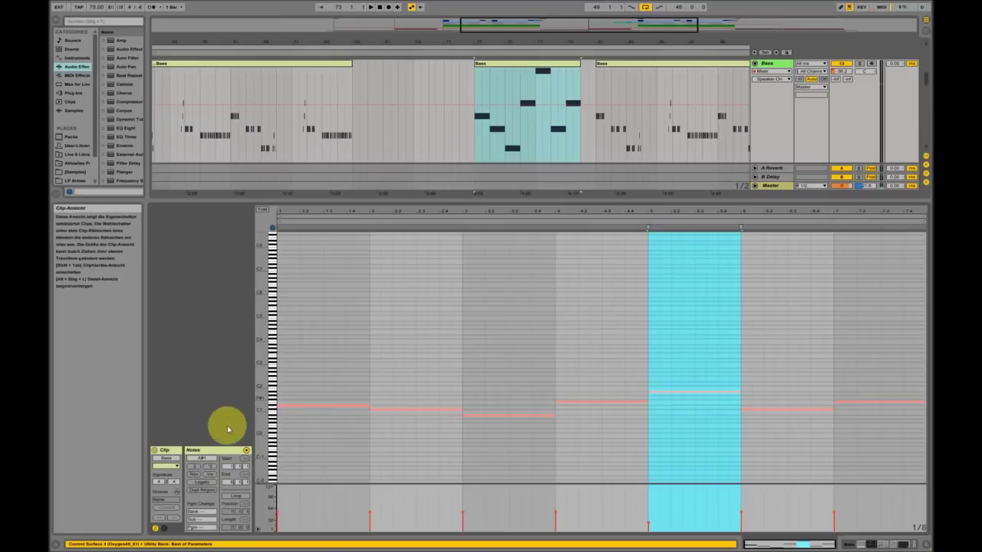
pyautogui.doubleClick(261, 418)
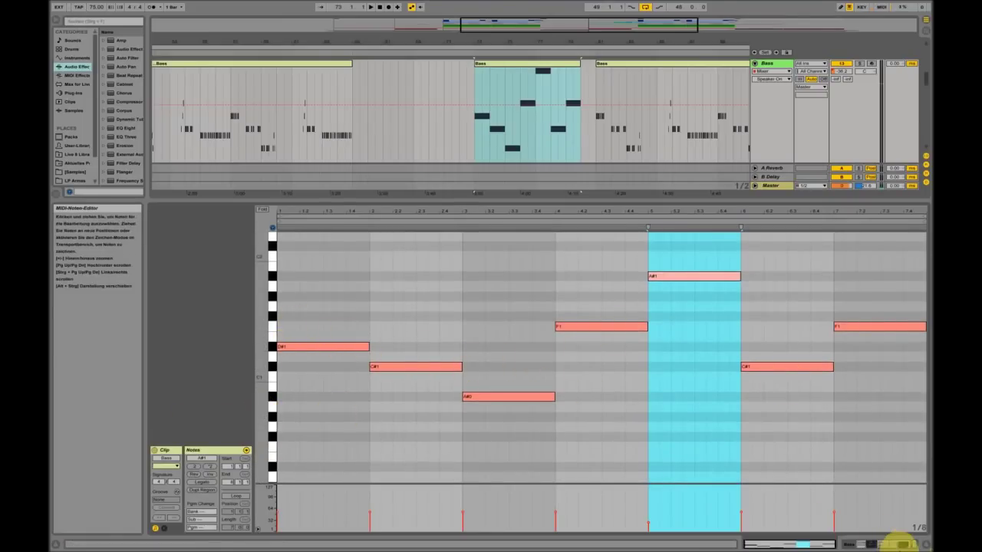
pyautogui.click(879, 538)
pyautogui.scroll(8, 679, 292)
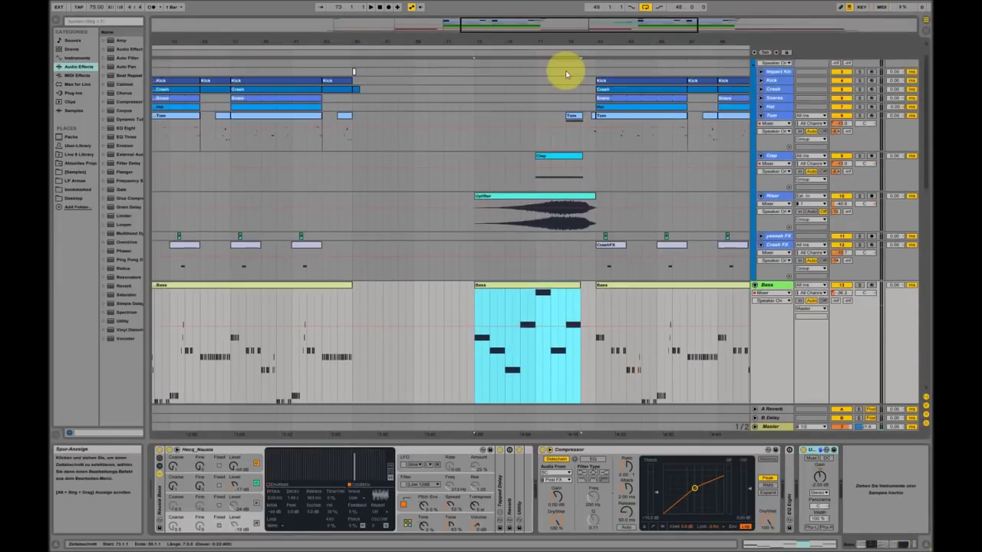
# Step: Play from the middle Bass clip, select the Uplifter clip, and zoom out
pyautogui.moveTo(579, 132); pyautogui.dragTo(575, 127)
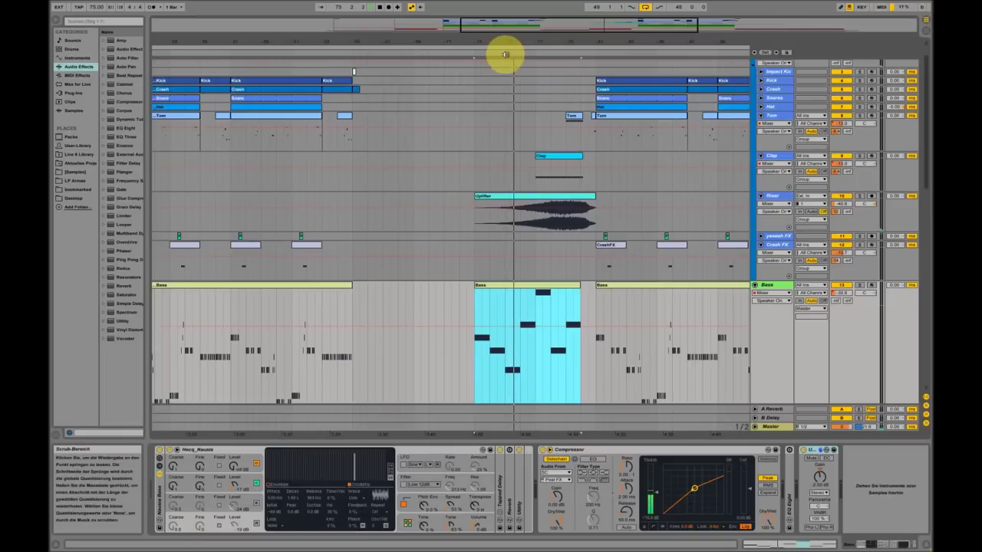
pyautogui.scroll(-2, 571, 163)
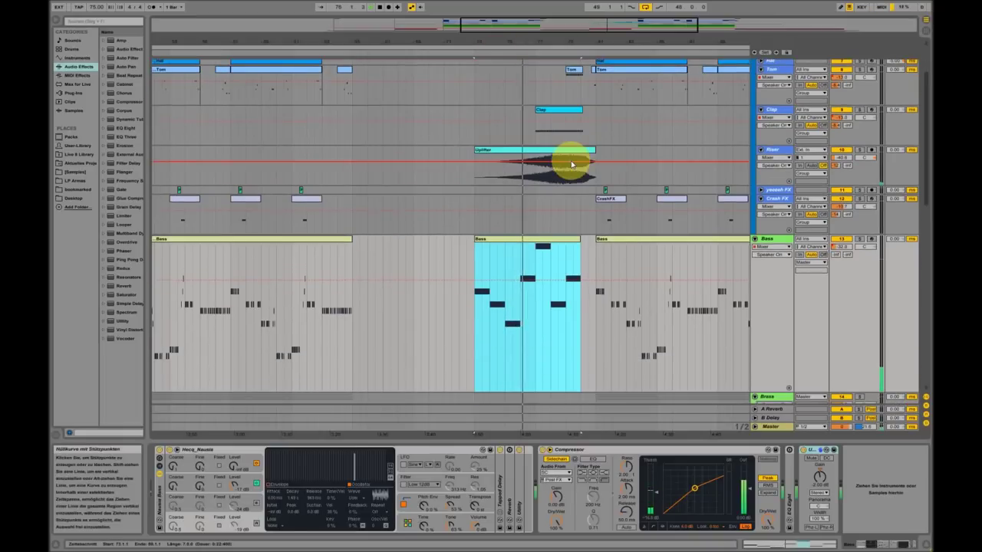
pyautogui.scroll(-6, 571, 163)
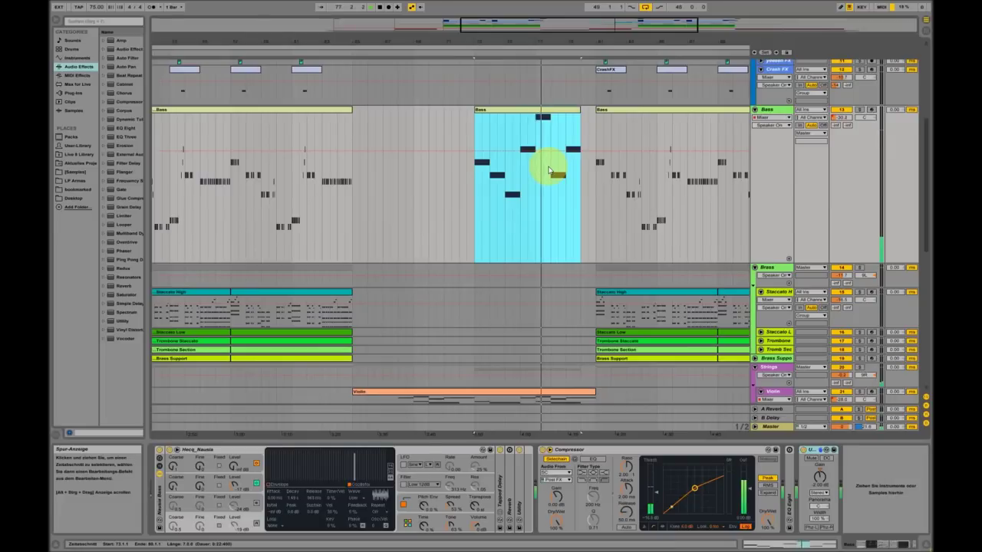
pyautogui.scroll(6, 549, 170)
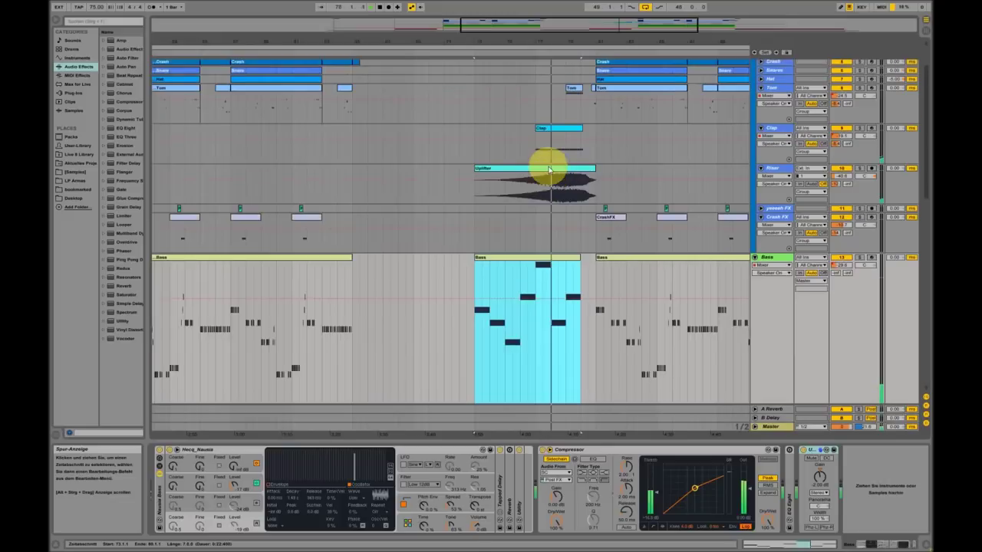
pyautogui.click(549, 169)
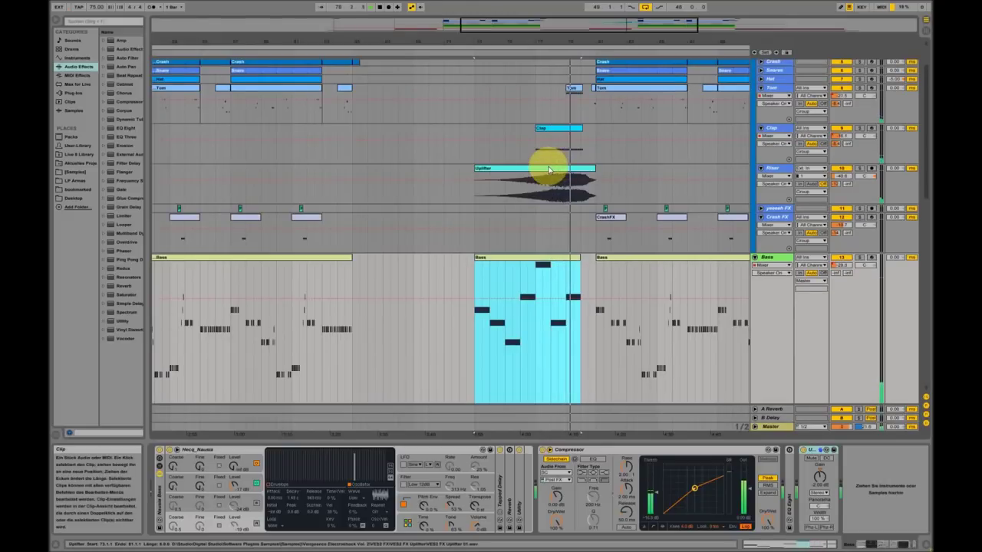
pyautogui.moveTo(631, 37); pyautogui.dragTo(528, 39)
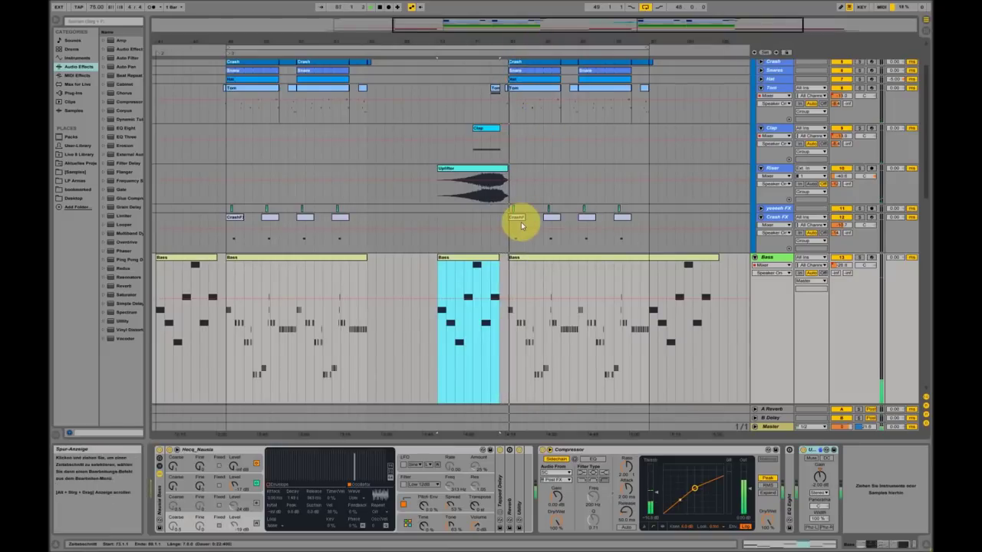
# Step: Fold the Bass, Tom, Clap, Riser and Crash FX tracks to single rows
pyautogui.scroll(-6, 520, 224)
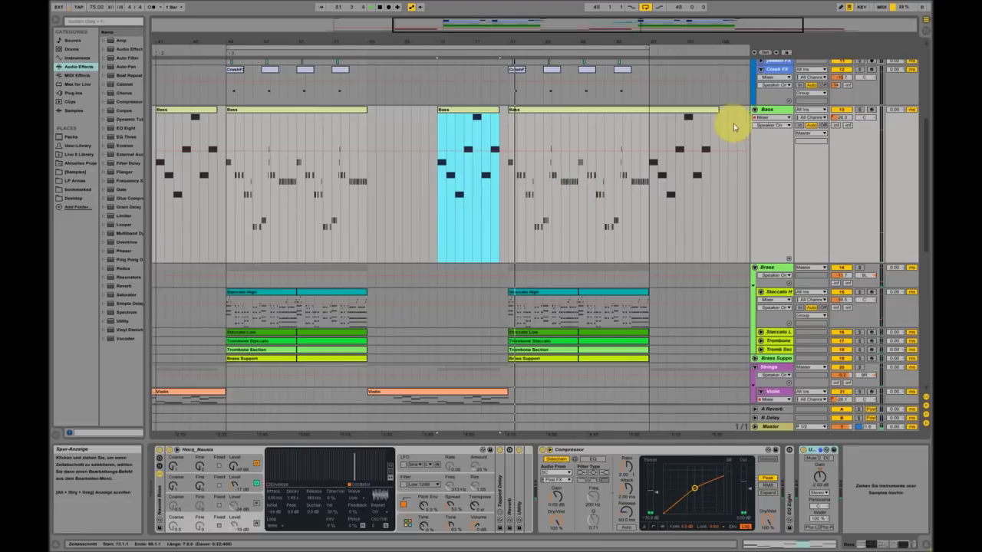
pyautogui.click(755, 111)
pyautogui.scroll(2, 698, 204)
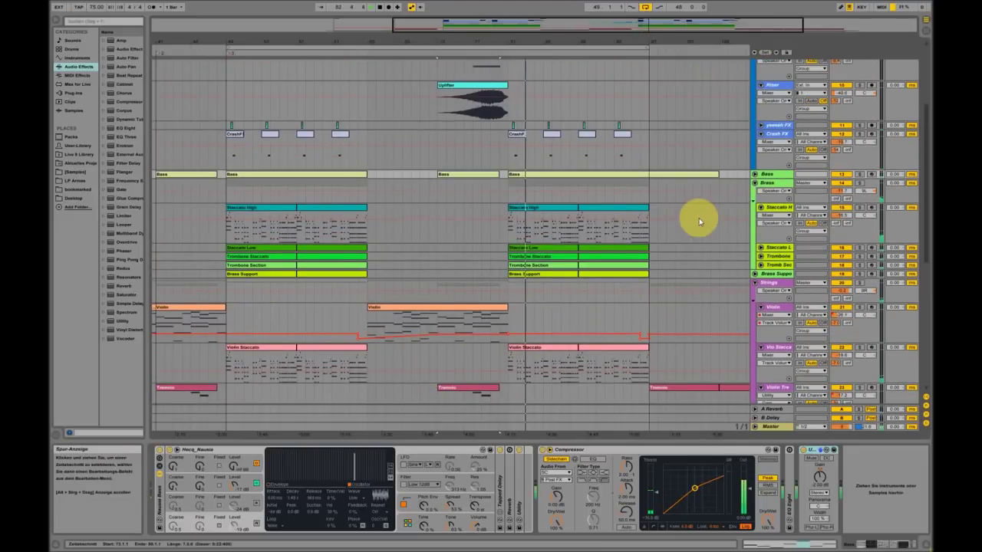
pyautogui.scroll(2, 698, 221)
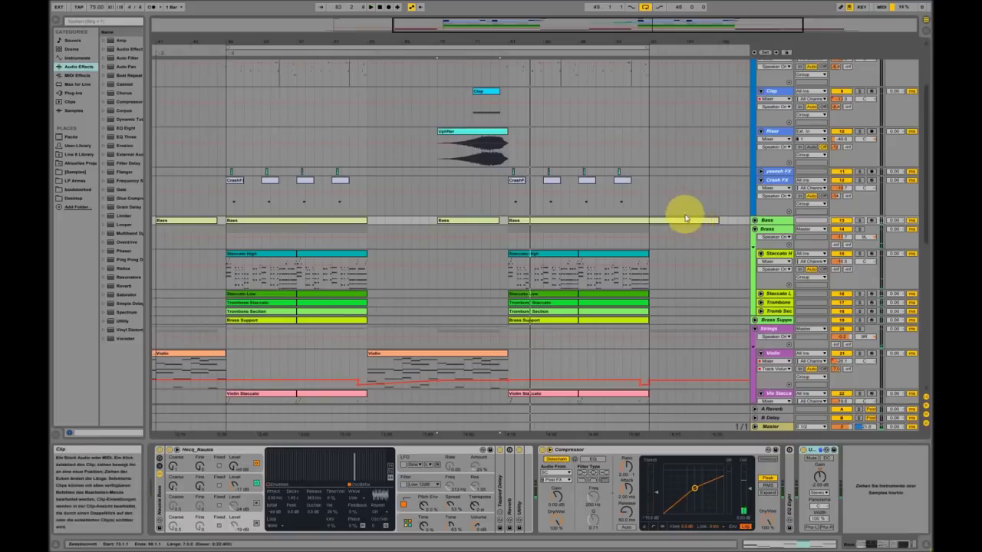
pyautogui.scroll(2, 686, 219)
pyautogui.click(763, 107)
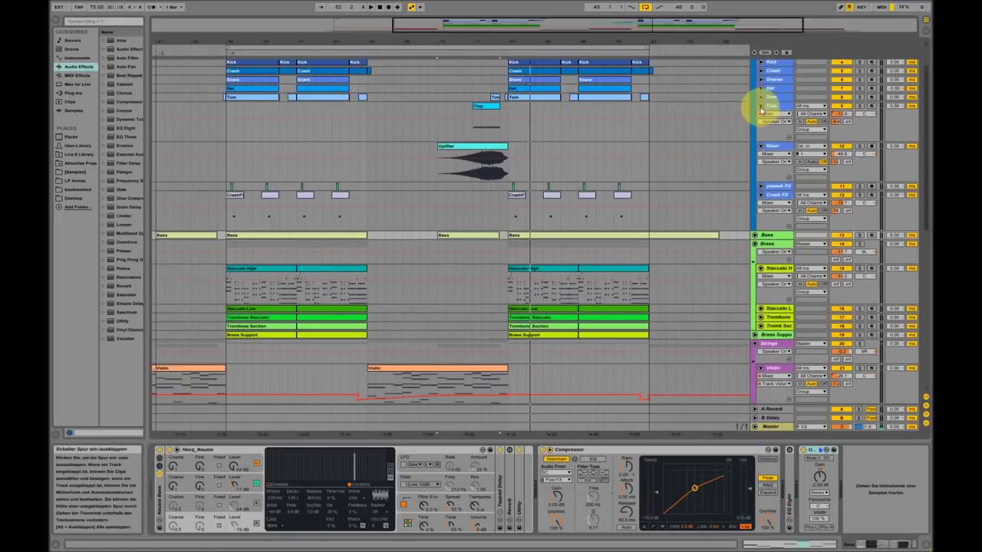
pyautogui.click(761, 108)
pyautogui.click(762, 114)
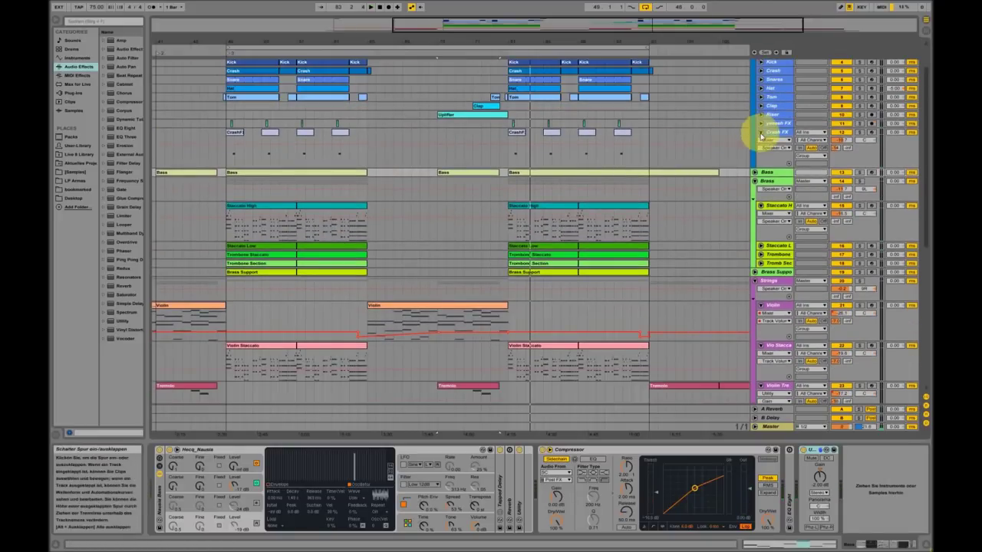
pyautogui.click(763, 132)
# Step: Fold the Brass group and the Violin Staccato, Violin, Tremolo, Cello and Rhodes tracks
pyautogui.click(755, 149)
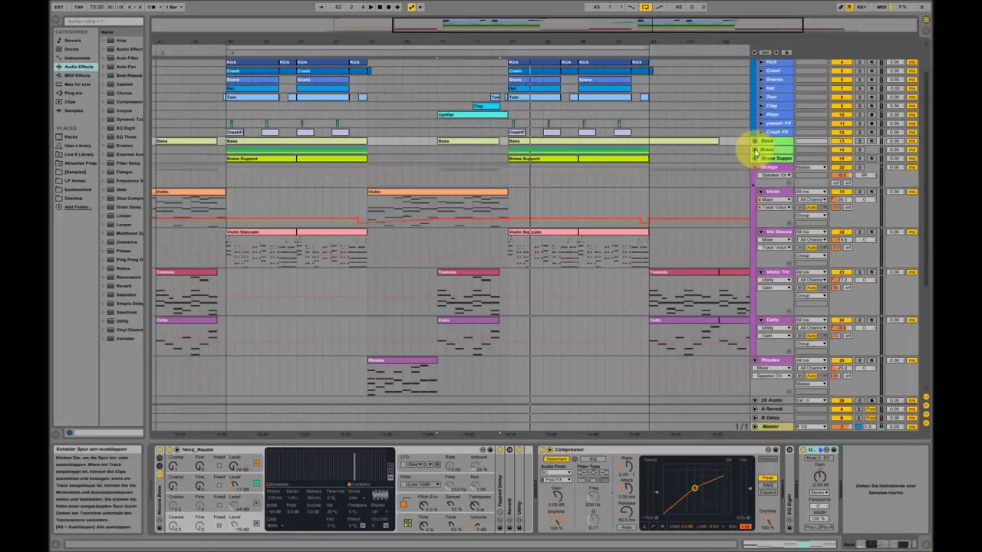
pyautogui.click(761, 232)
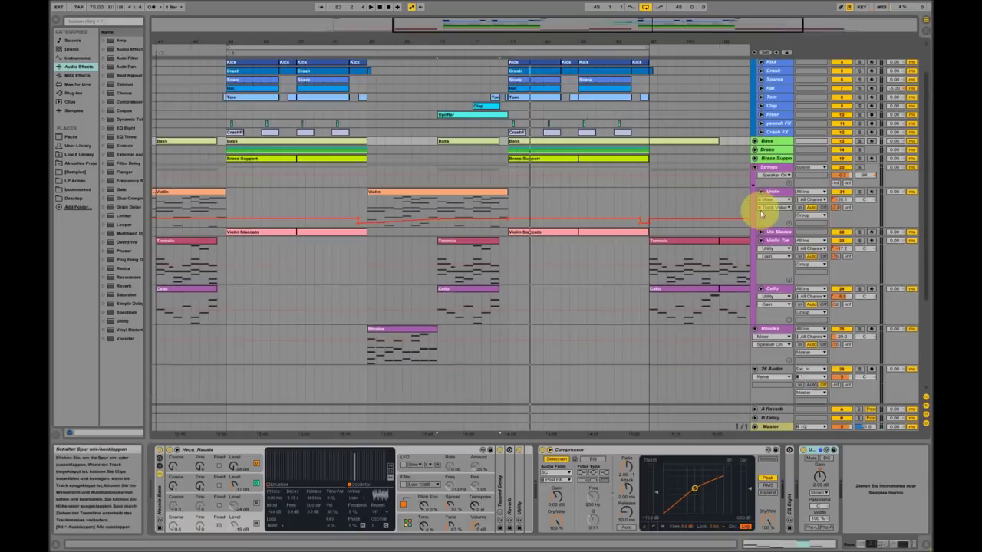
pyautogui.click(761, 192)
pyautogui.click(760, 209)
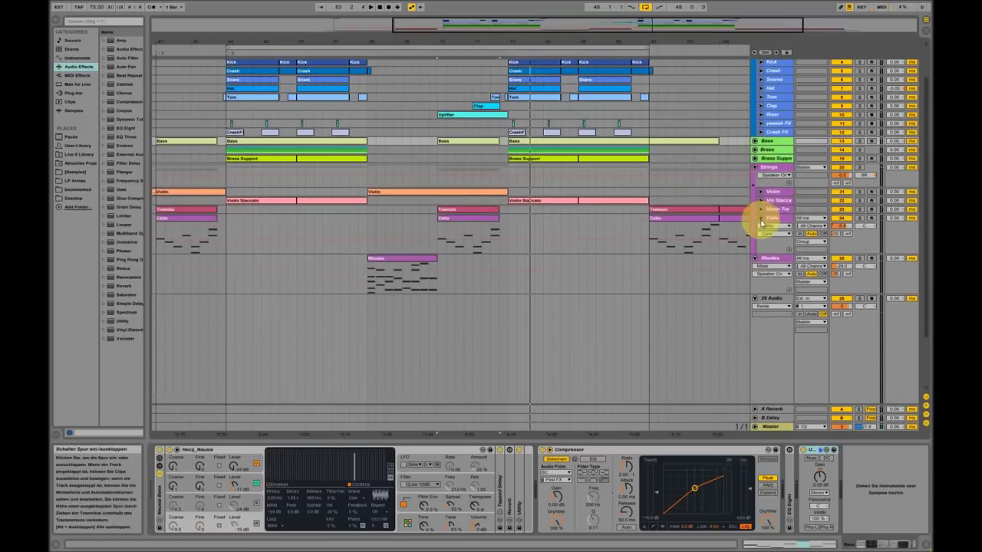
pyautogui.click(761, 218)
pyautogui.click(755, 226)
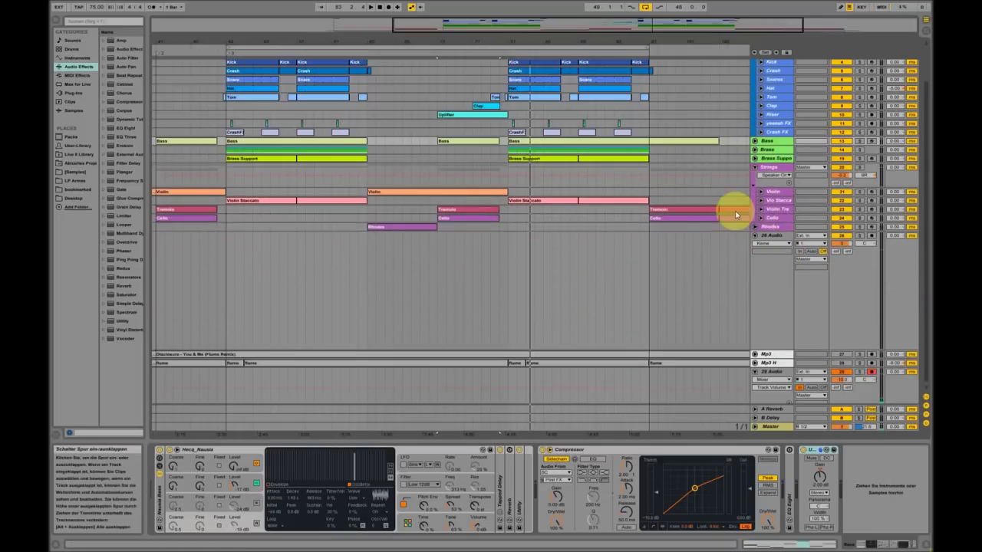
# Step: Zoom out to show the whole song, then select the Crash clip
pyautogui.moveTo(482, 39); pyautogui.dragTo(481, 44)
pyautogui.scroll(3, 537, 163)
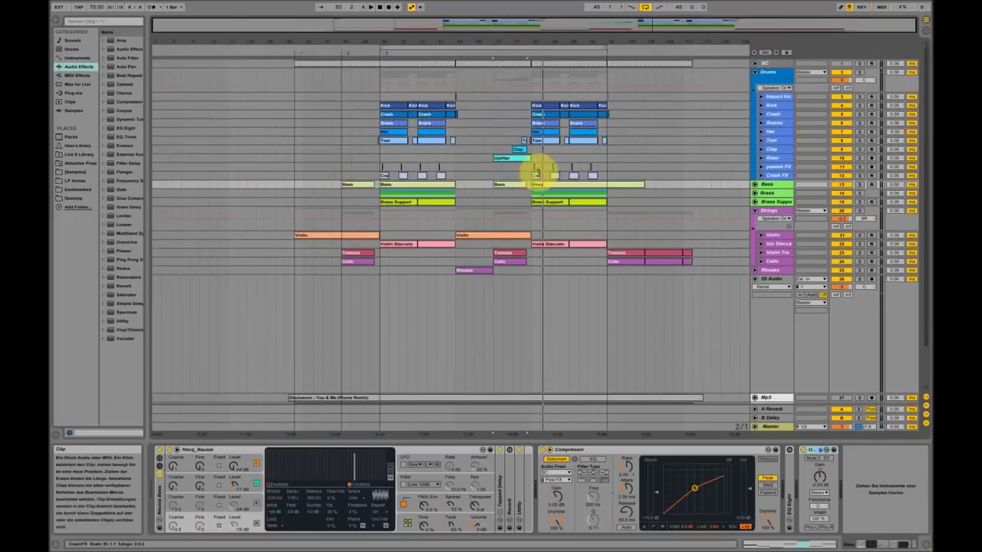
pyautogui.moveTo(539, 159); pyautogui.dragTo(552, 159)
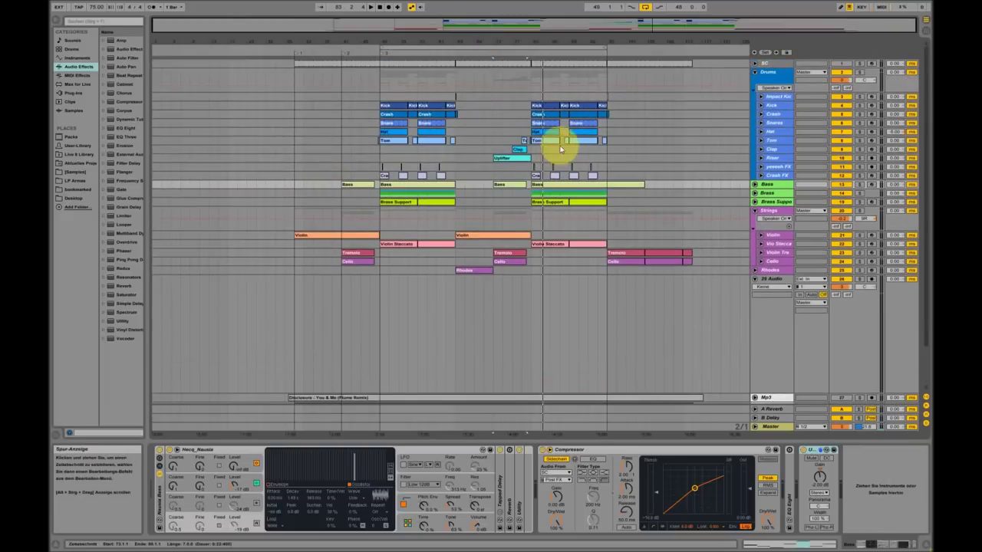
pyautogui.click(548, 115)
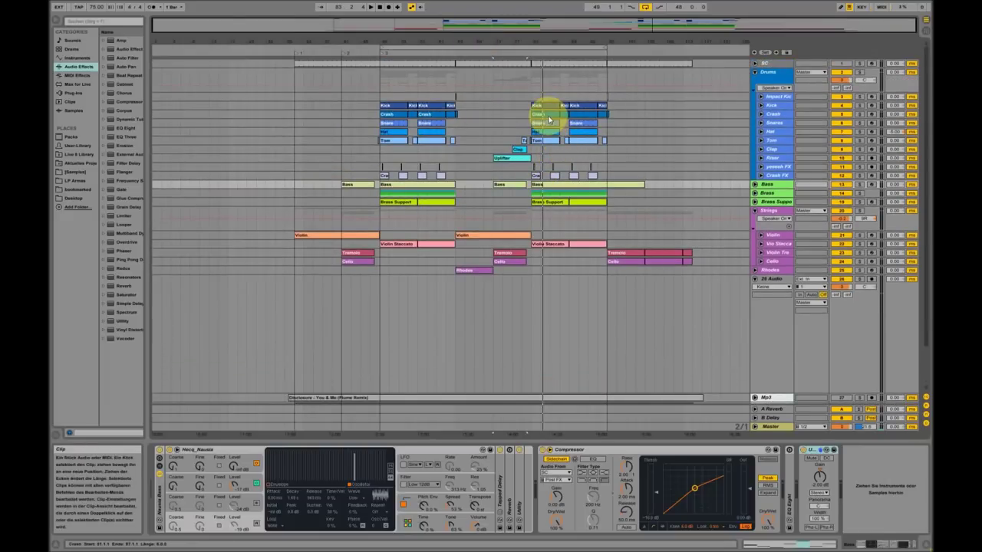